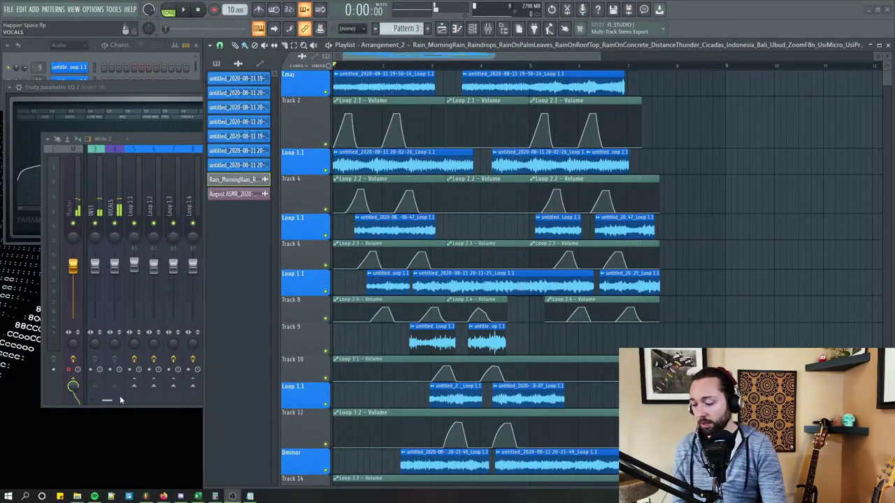
# Try making Track 2's volume automation lane much taller, then shrink it back
pyautogui.scroll(5, 300, 190)
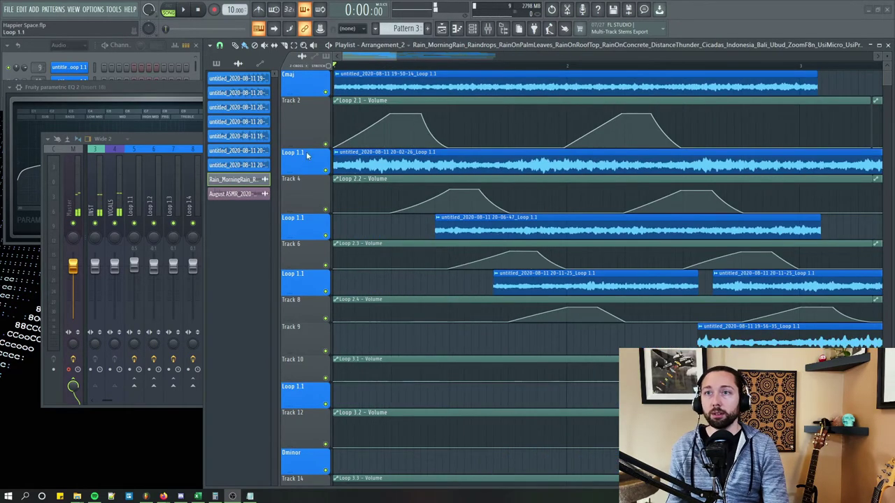
pyautogui.moveTo(305, 147); pyautogui.dragTo(291, 393)
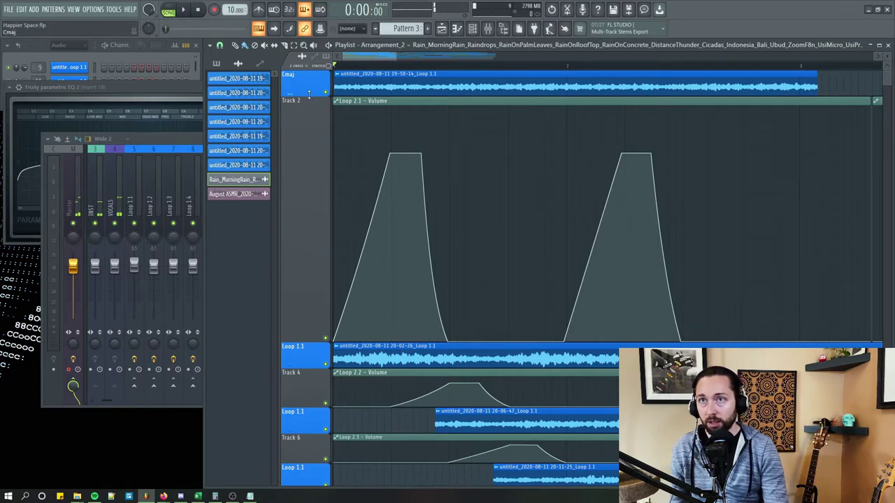
pyautogui.moveTo(308, 94)
pyautogui.mouseDown()
pyautogui.moveTo(308, 161)
pyautogui.moveTo(308, 96)
pyautogui.mouseUp()
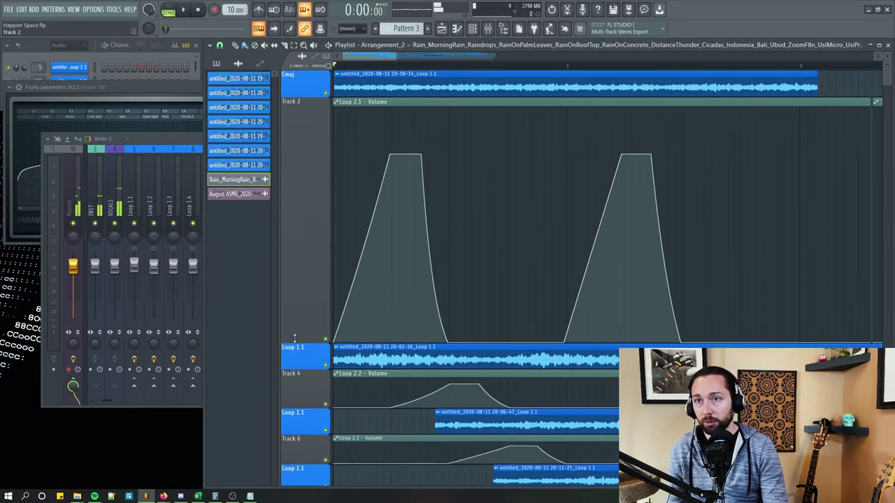
pyautogui.moveTo(294, 340); pyautogui.dragTo(305, 140)
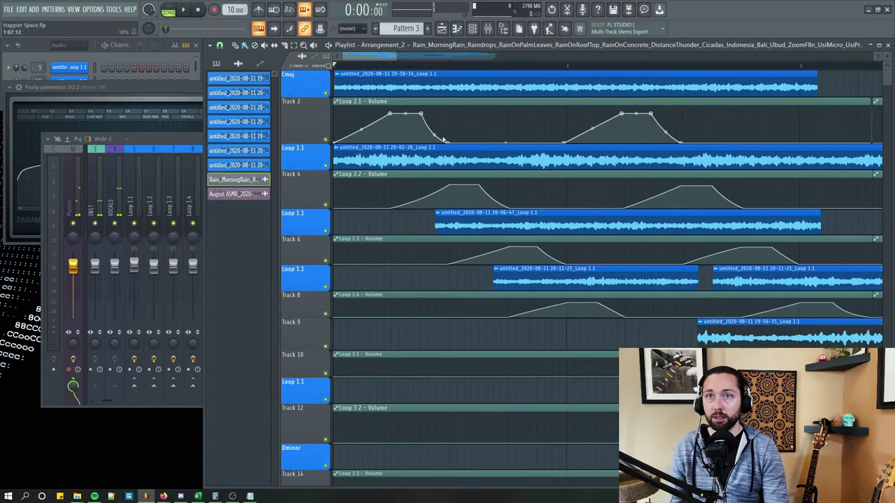
pyautogui.scroll(-4, 494, 134)
pyautogui.scroll(-5, 801, 225)
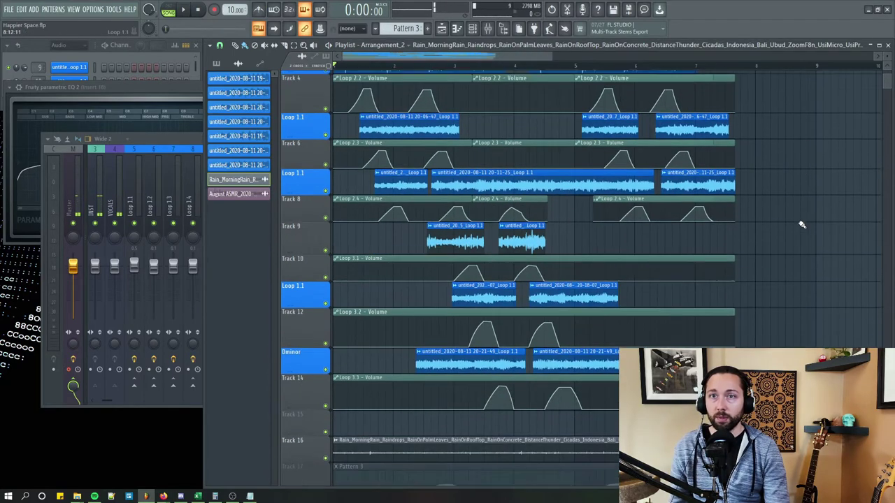
pyautogui.scroll(5, 799, 234)
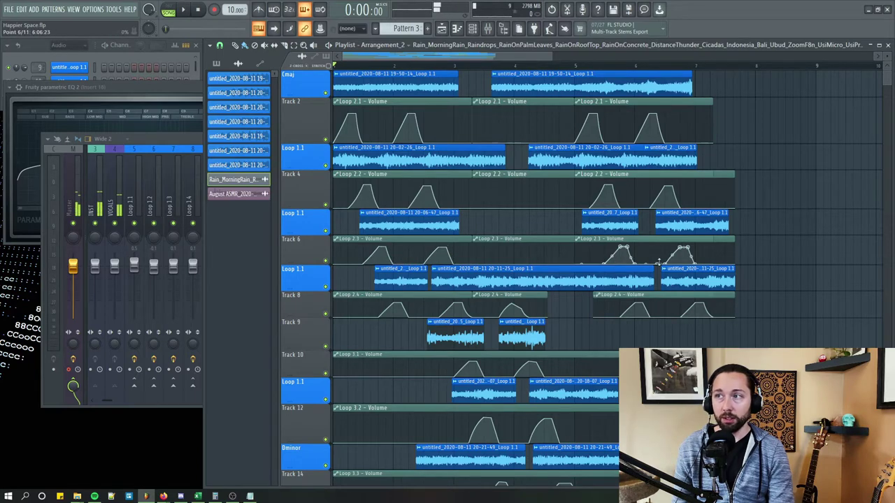
# Make the top audio track row and Track 2's automation row taller
pyautogui.scroll(-10, 811, 208)
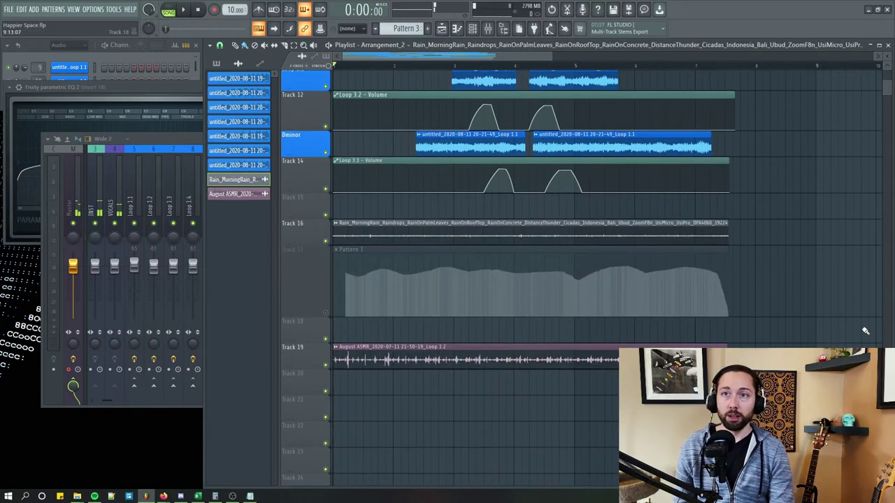
pyautogui.scroll(-3, 865, 331)
pyautogui.scroll(9, 849, 307)
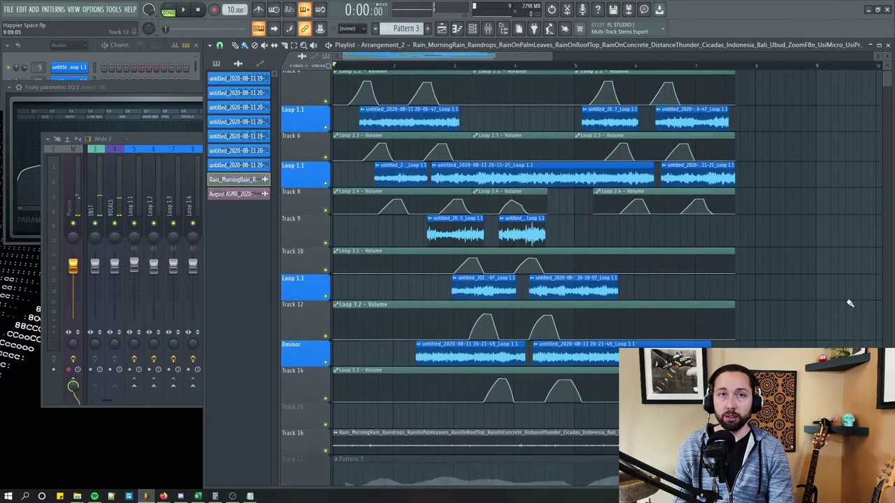
pyautogui.scroll(3, 848, 290)
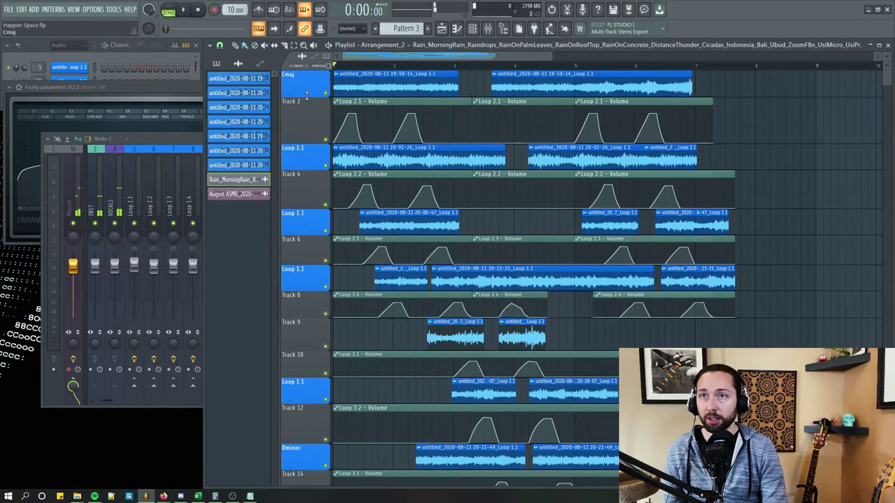
pyautogui.moveTo(305, 96); pyautogui.dragTo(315, 167)
pyautogui.moveTo(305, 212); pyautogui.dragTo(311, 313)
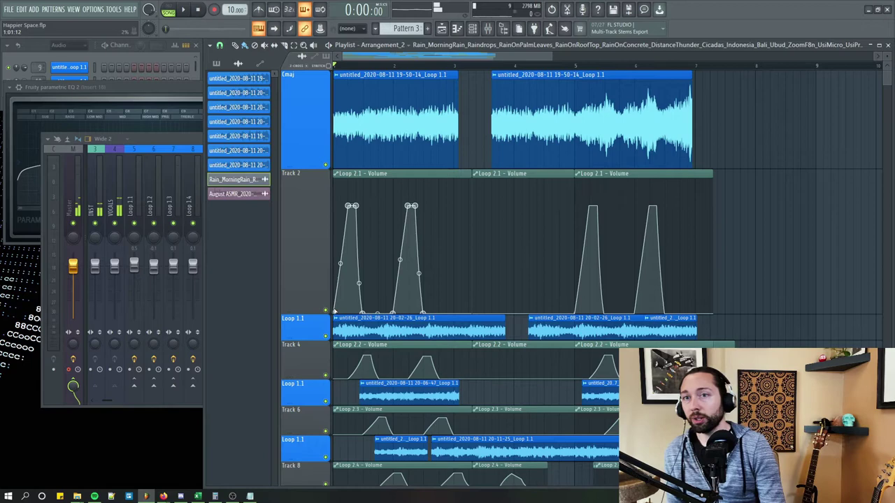
# Solo the top audio track with Track 2's fades, play, and open the mixer at right
pyautogui.click(327, 168)
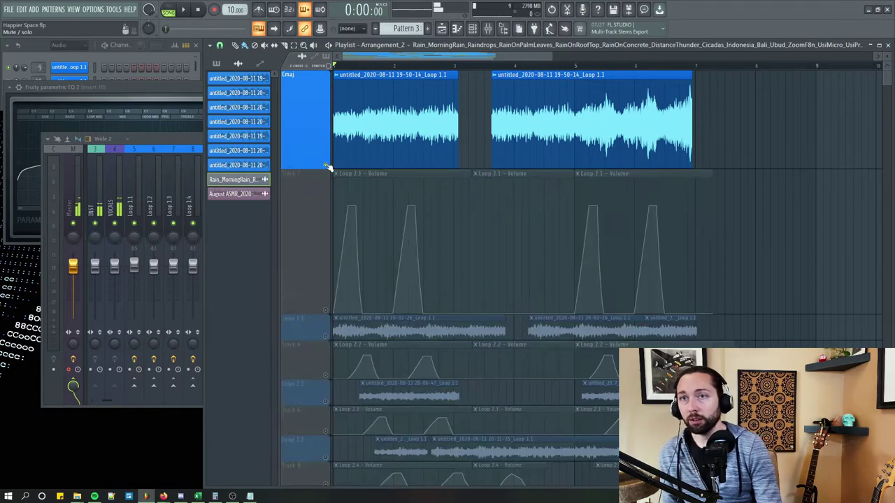
pyautogui.keyDown('shift'); pyautogui.click(331, 315); pyautogui.keyUp('shift')
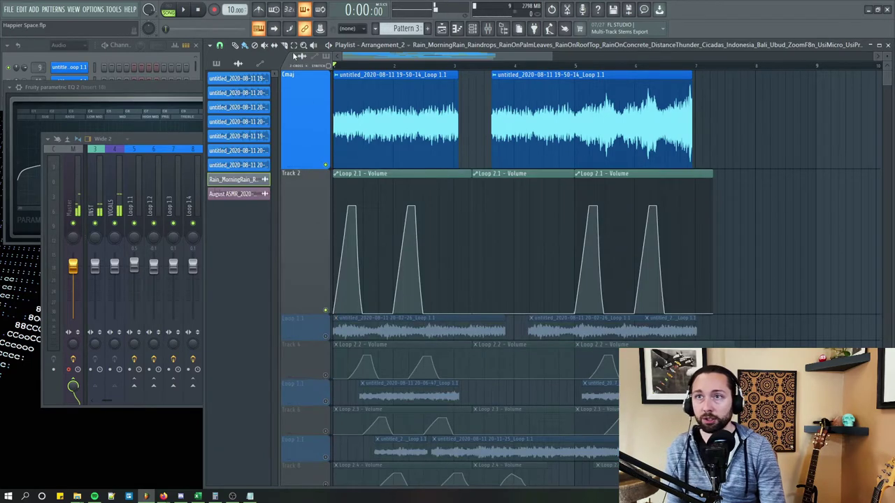
pyautogui.click(187, 10)
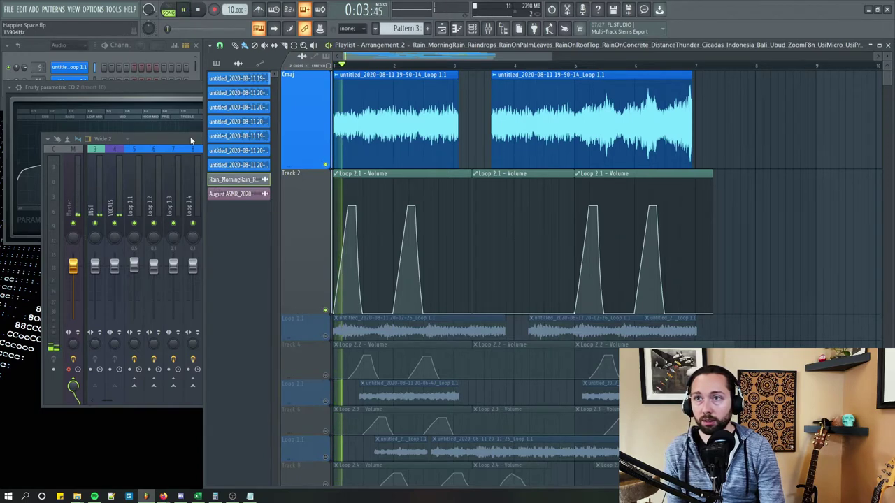
pyautogui.press('F9')
pyautogui.moveTo(215, 157); pyautogui.dragTo(612, 183)
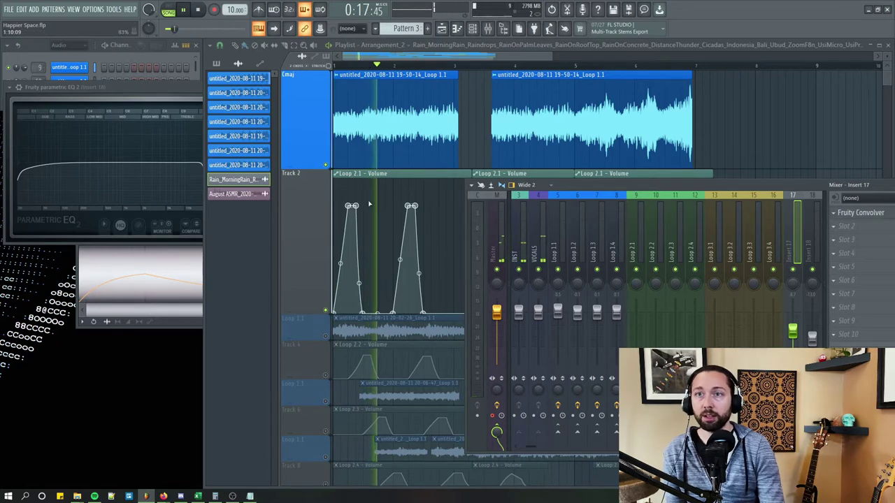
# Scroll through the playlist during playback and close the mixer
pyautogui.scroll(-3, 374, 152)
pyautogui.scroll(-2, 374, 152)
pyautogui.scroll(-3, 399, 196)
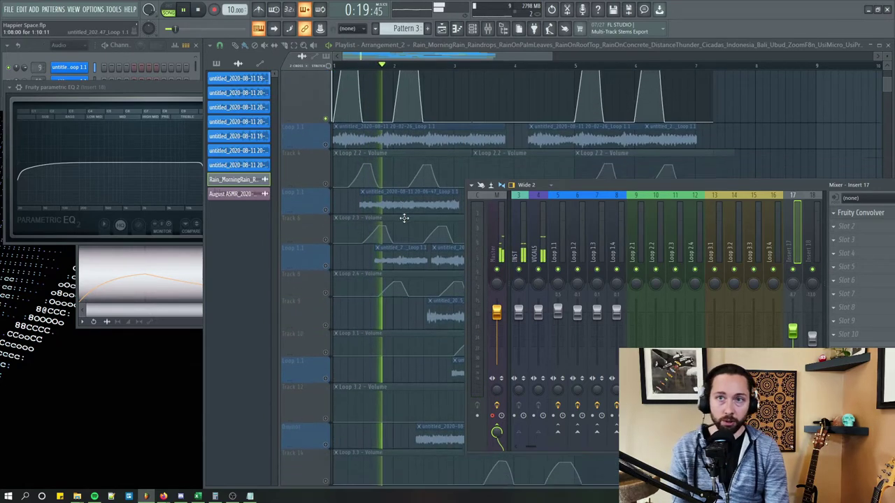
pyautogui.scroll(1, 404, 217)
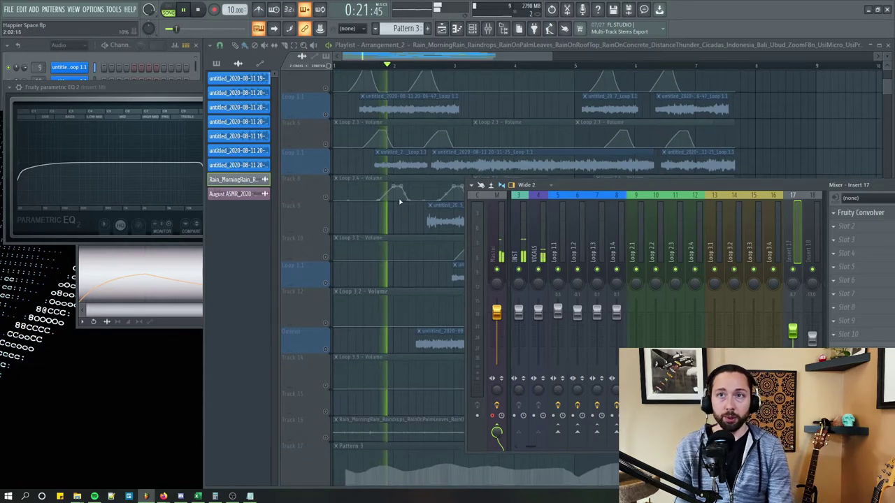
pyautogui.scroll(2, 400, 203)
pyautogui.scroll(2, 399, 202)
pyautogui.scroll(-2, 400, 203)
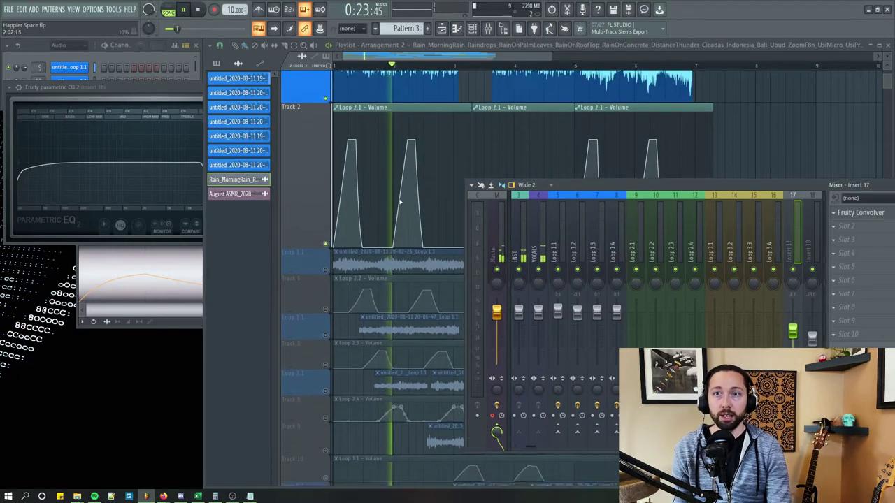
pyautogui.scroll(2, 400, 202)
pyautogui.scroll(-2, 364, 209)
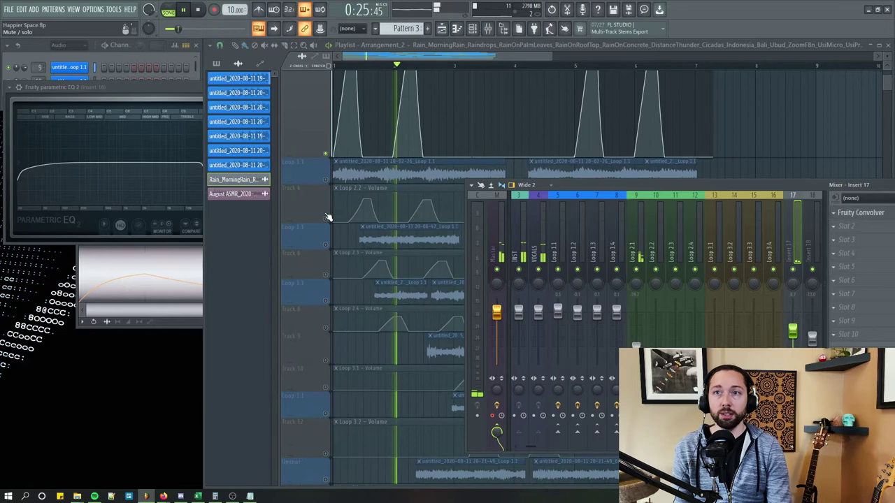
pyautogui.press('F9')
# Make the Loop 1.1 track row taller and add it to the solo
pyautogui.scroll(2, 314, 189)
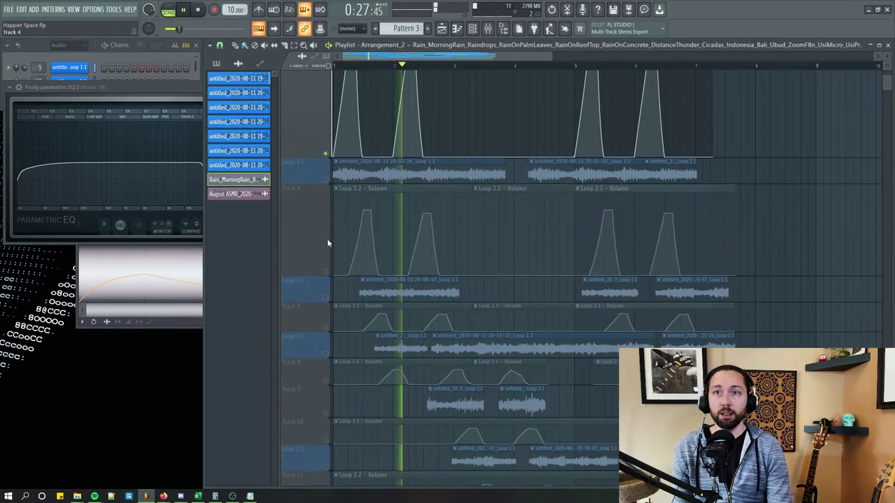
pyautogui.moveTo(314, 181); pyautogui.dragTo(326, 194)
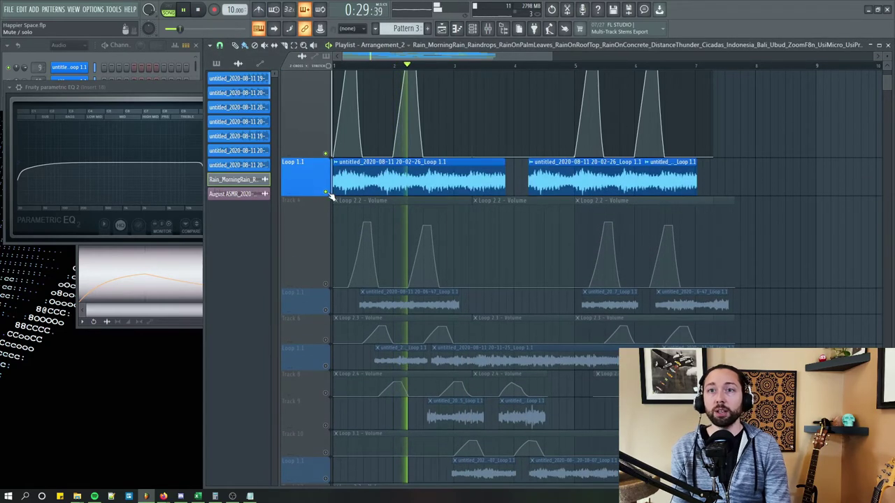
pyautogui.click(326, 191)
# Add Track 4's Loop 2.2 volume fades to the soloed tracks
pyautogui.click(327, 276)
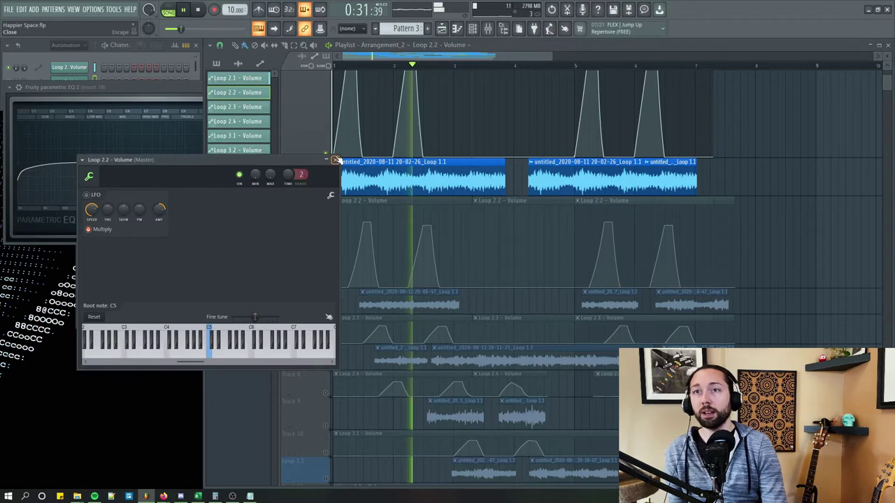
pyautogui.click(332, 290)
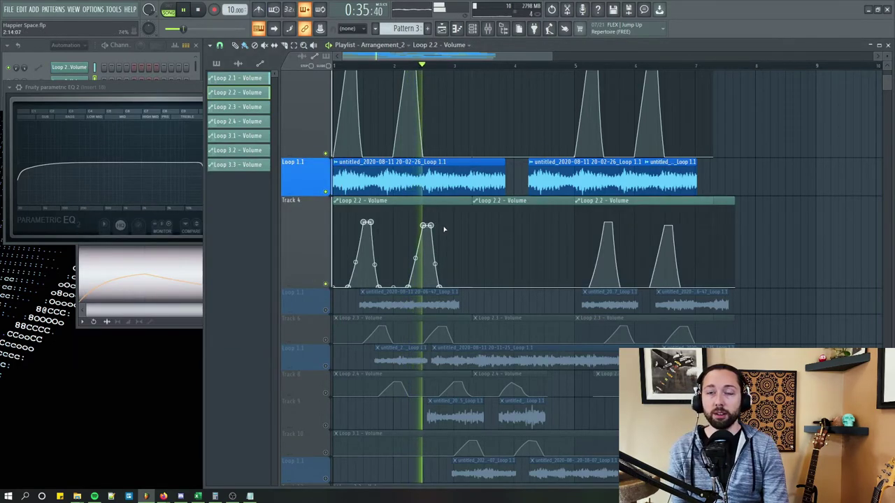
pyautogui.scroll(1, 490, 246)
pyautogui.scroll(-1, 489, 246)
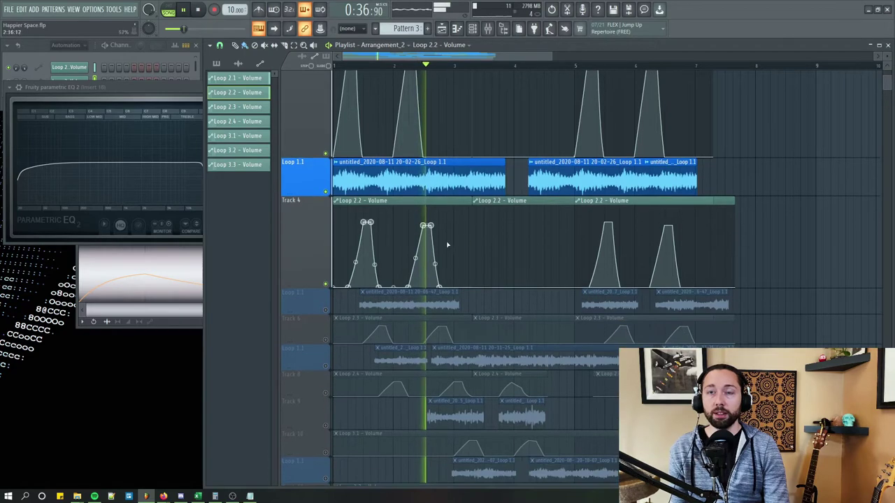
# Mute Track 4's Loop 2.2 automation and the Loop 1.1 track, then stop playback
pyautogui.click(326, 285)
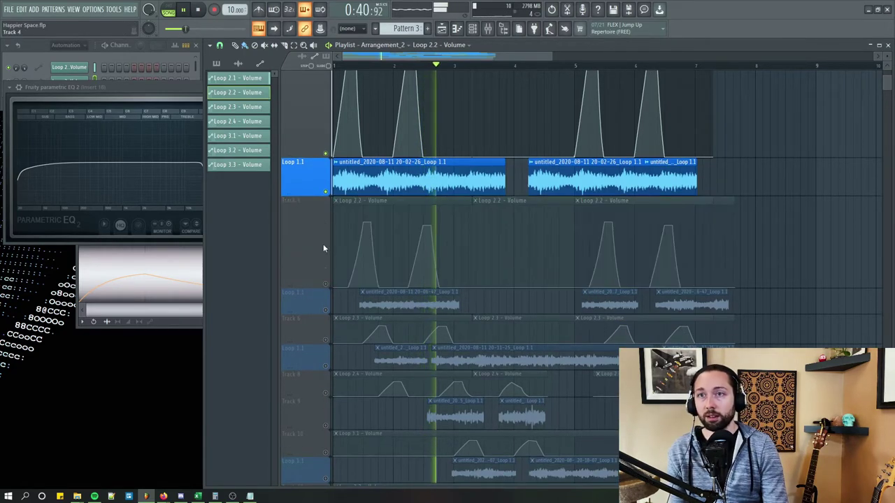
pyautogui.click(326, 191)
pyautogui.scroll(5, 336, 210)
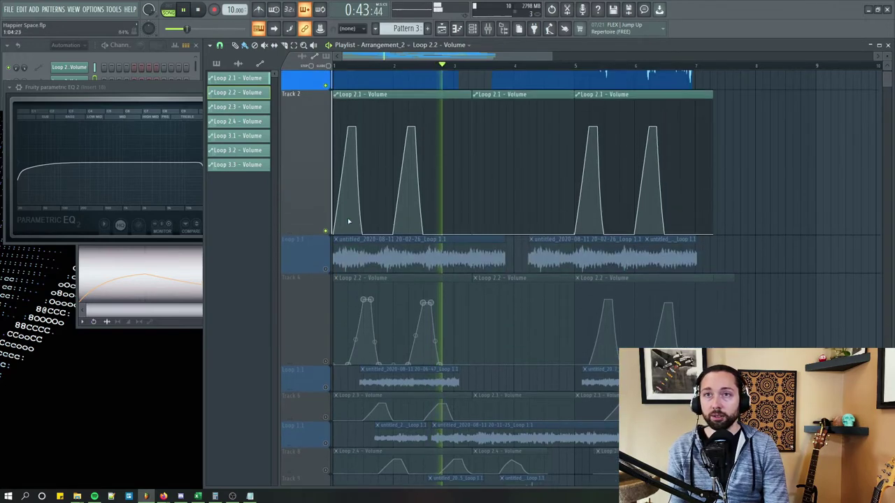
pyautogui.click(200, 10)
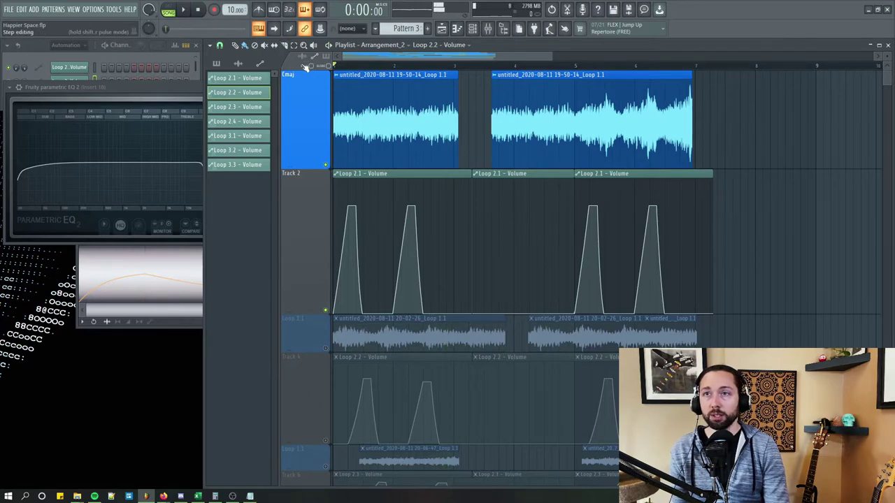
# Switch the picker to audio clips, select the first clip, and start playback
pyautogui.click(240, 63)
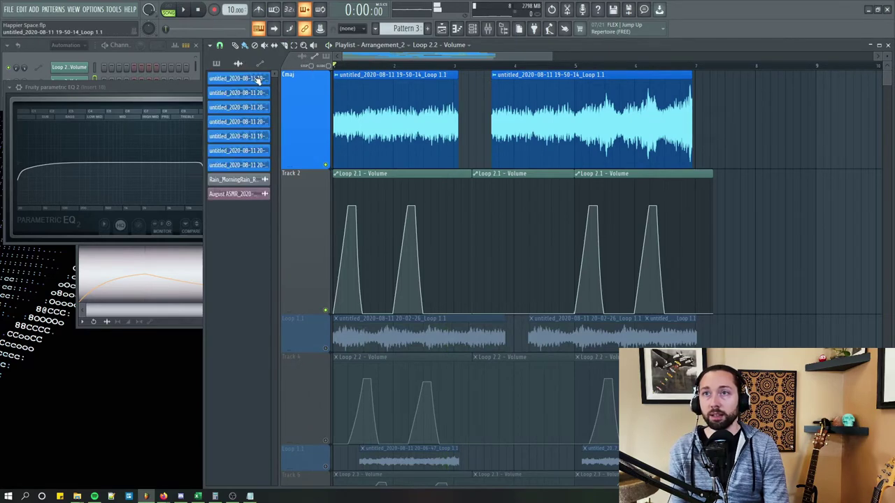
pyautogui.click(258, 79)
pyautogui.press('space')
pyautogui.press('F9')
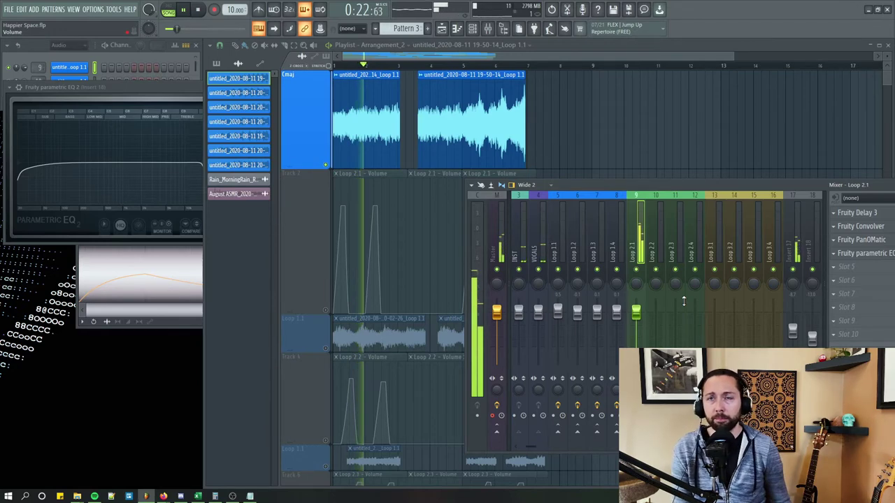
pyautogui.press('F9')
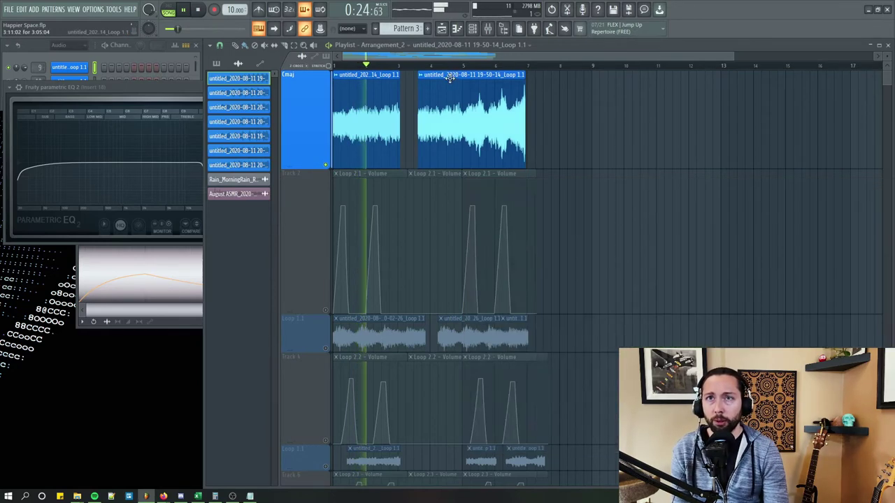
# Move the second top-track clip later and lengthen the first clip, leaving a gap
pyautogui.moveTo(452, 80); pyautogui.dragTo(577, 79)
pyautogui.moveTo(400, 91); pyautogui.dragTo(656, 82)
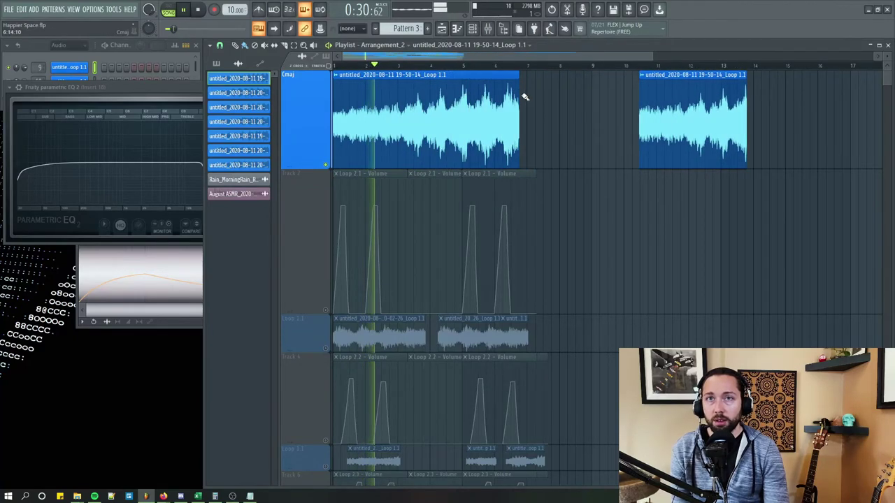
pyautogui.moveTo(525, 97); pyautogui.dragTo(549, 90)
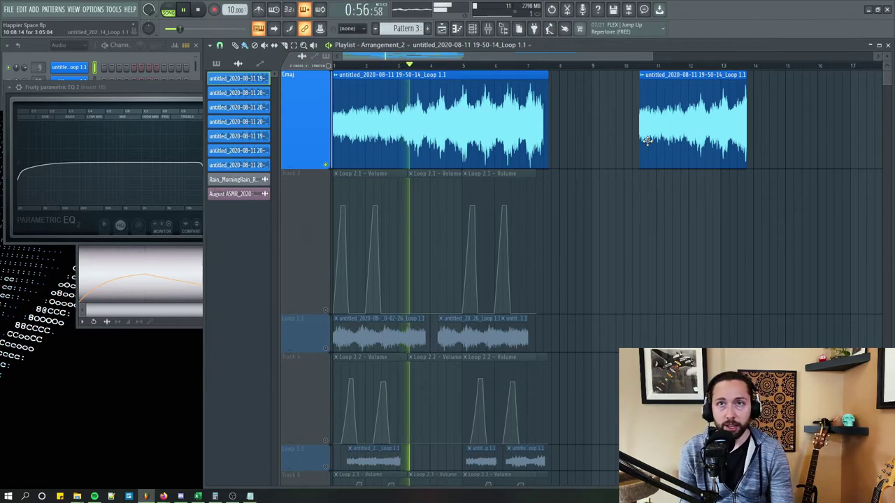
pyautogui.click(492, 26)
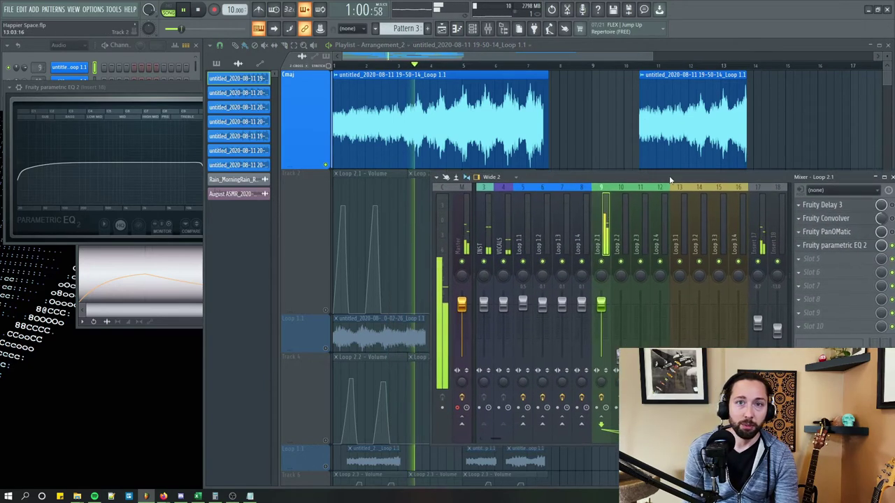
# Lower the Loop 2.1 mixer fader to 96% and reposition the mixer window
pyautogui.moveTo(601, 303); pyautogui.dragTo(601, 323)
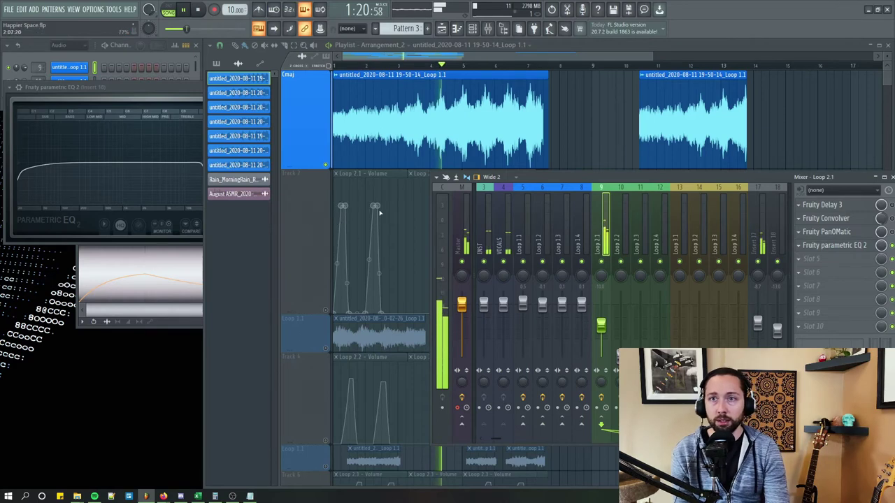
pyautogui.moveTo(597, 179)
pyautogui.mouseDown()
pyautogui.moveTo(613, 192)
pyautogui.moveTo(593, 190)
pyautogui.mouseUp()
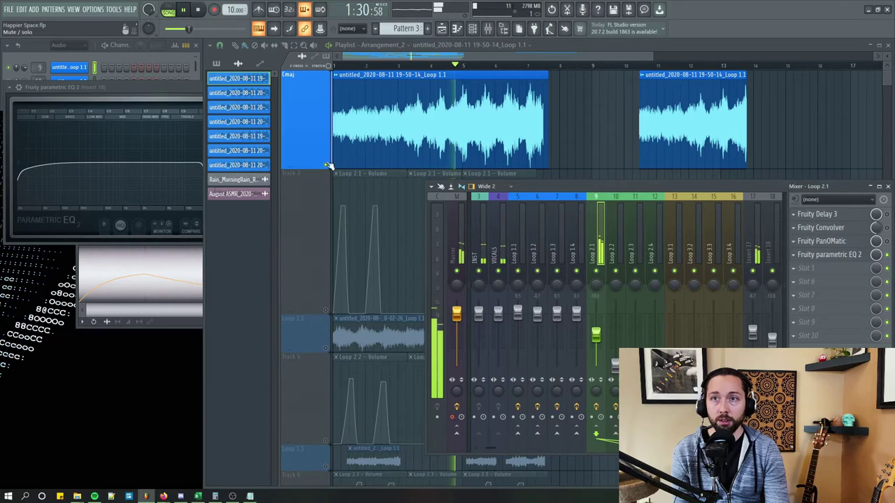
# Stop playback, then enlarge and select the Loop 1.1 playlist track
pyautogui.press('space')
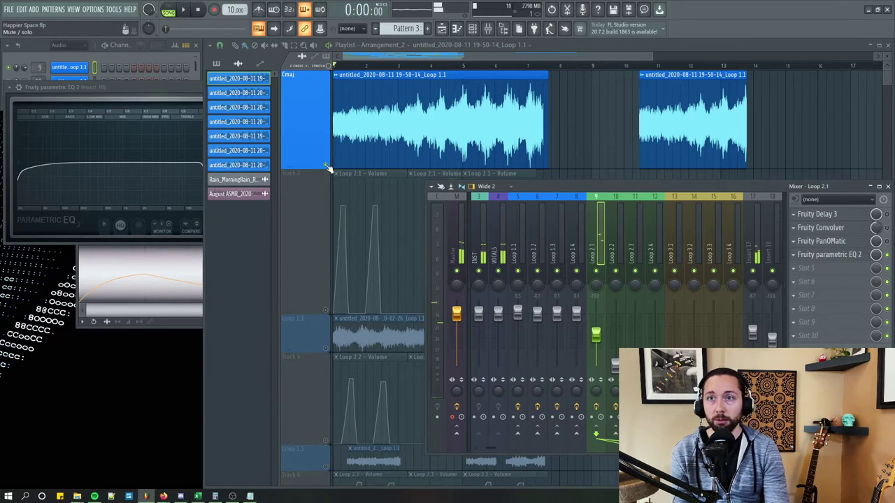
pyautogui.click(316, 128)
pyautogui.scroll(-5, 316, 126)
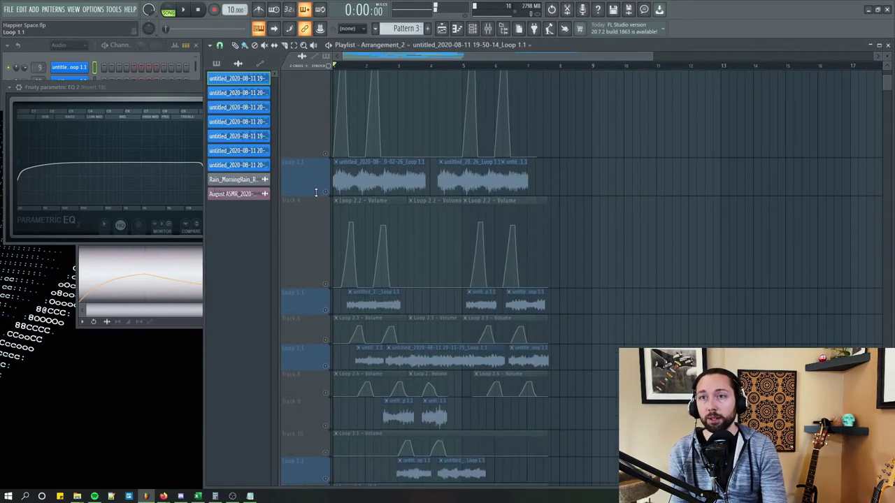
pyautogui.moveTo(316, 194); pyautogui.dragTo(316, 255)
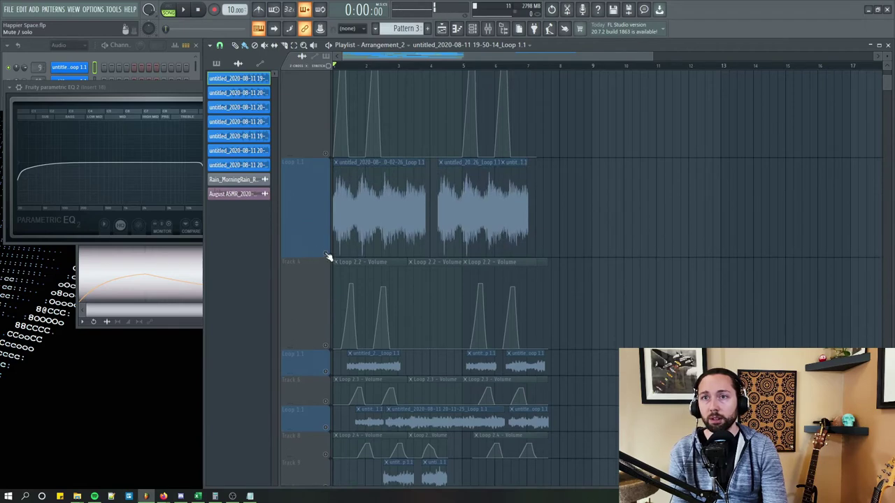
pyautogui.click(329, 252)
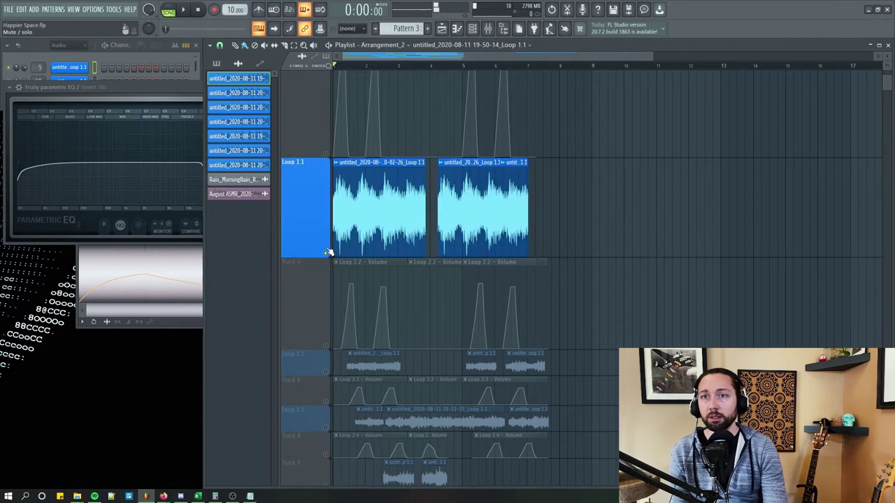
# Play the song again with the mixer open
pyautogui.click(472, 29)
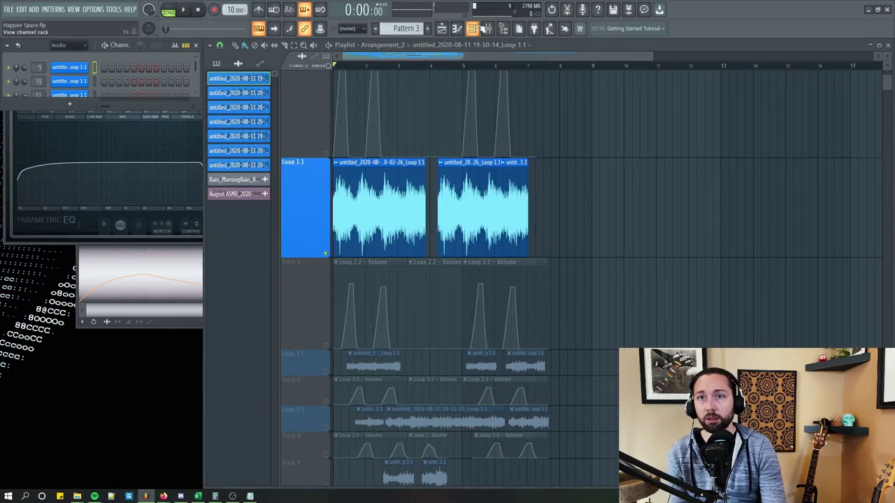
pyautogui.click(184, 10)
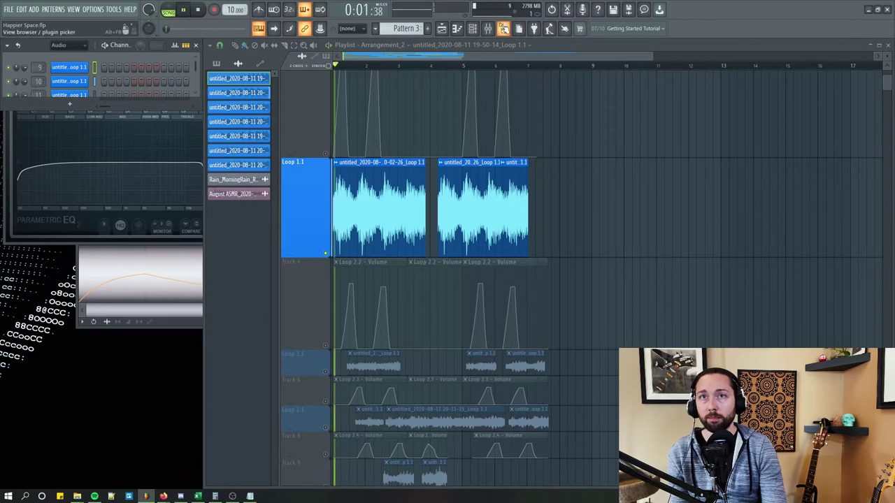
pyautogui.click(488, 28)
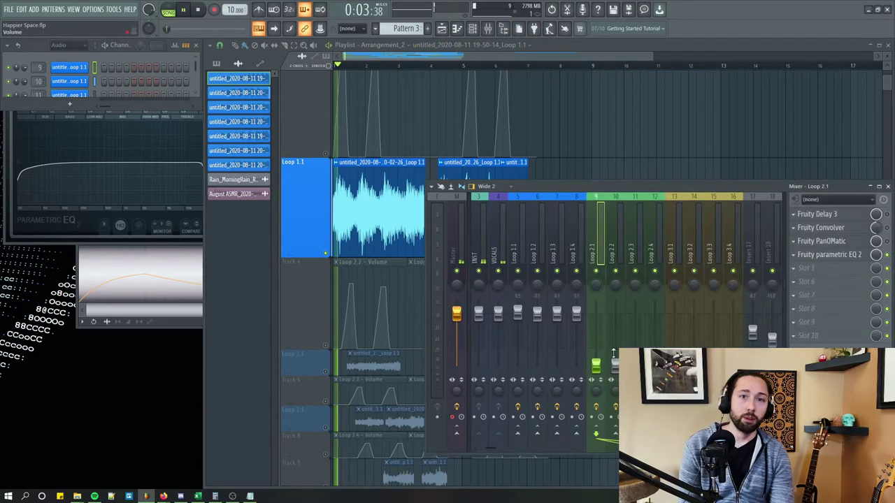
# Raise the Loop 2.2 mixer fader to 45% and reposition the mixer window
pyautogui.moveTo(614, 366); pyautogui.dragTo(616, 323)
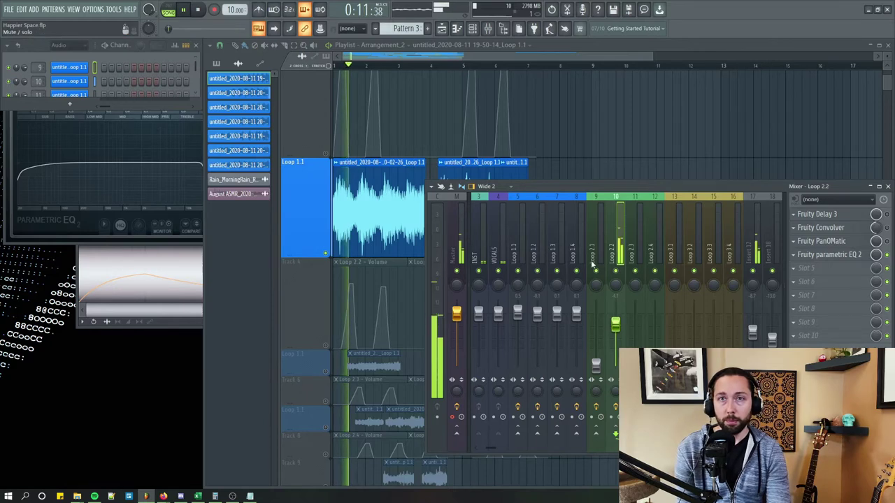
pyautogui.moveTo(560, 179); pyautogui.dragTo(591, 205)
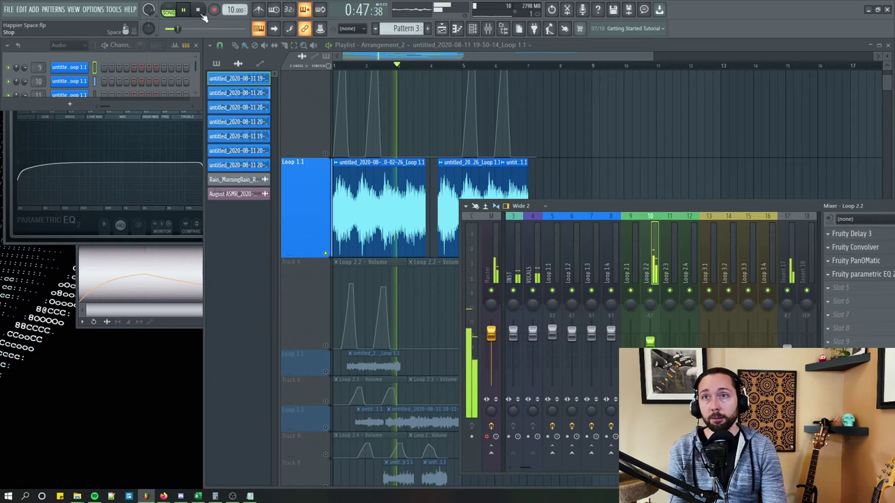
# Toggle the top track's solo off, inspect Insert 17 and Loop 3.2 effects, and stop playback
pyautogui.rightClick(327, 153)
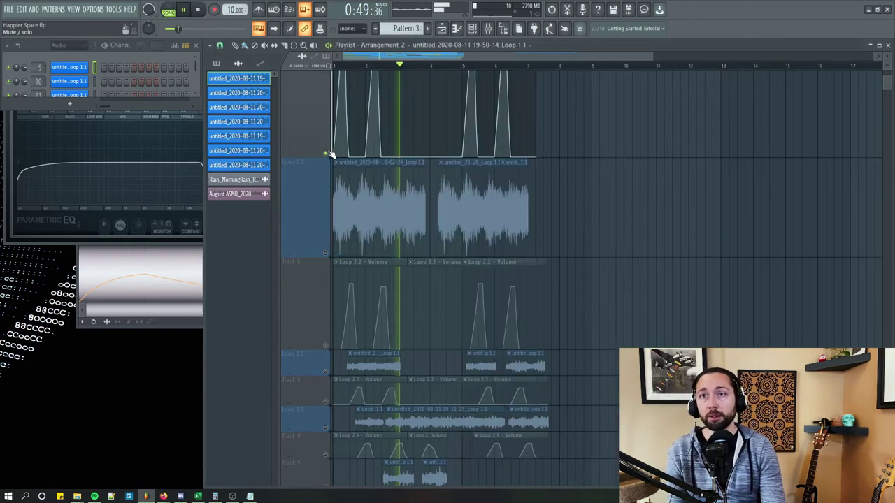
pyautogui.rightClick(327, 154)
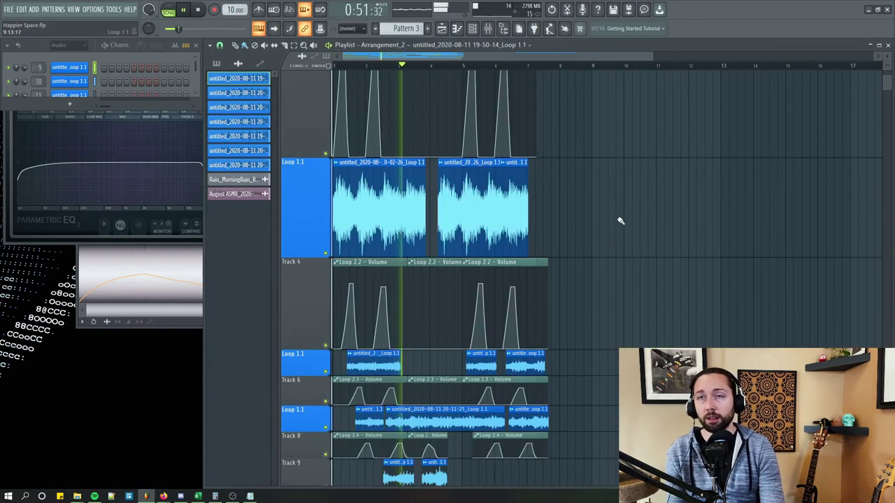
pyautogui.click(487, 28)
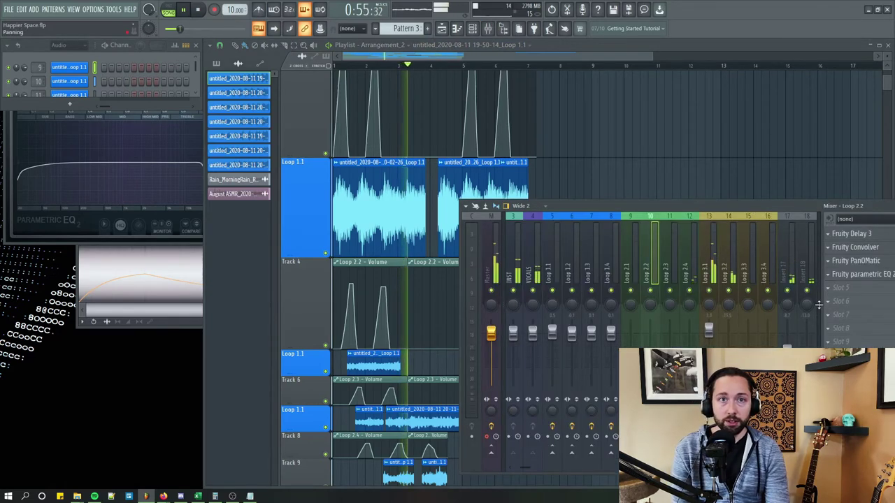
pyautogui.click(789, 280)
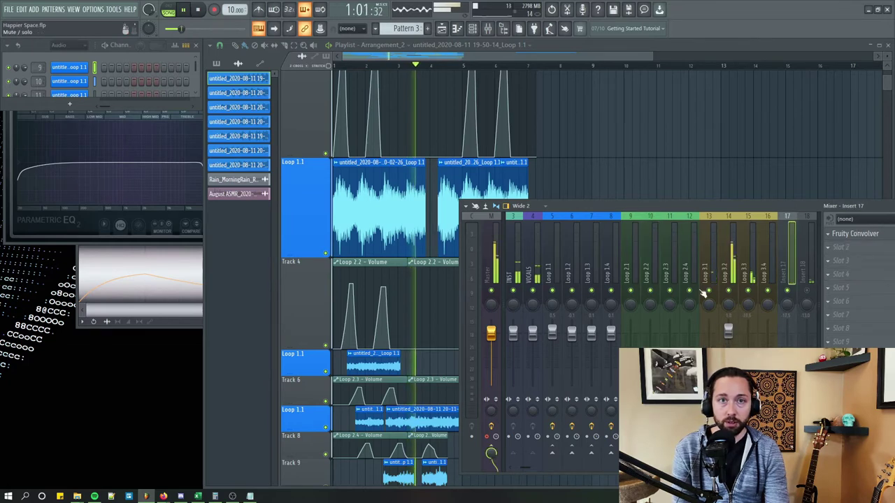
pyautogui.click(729, 337)
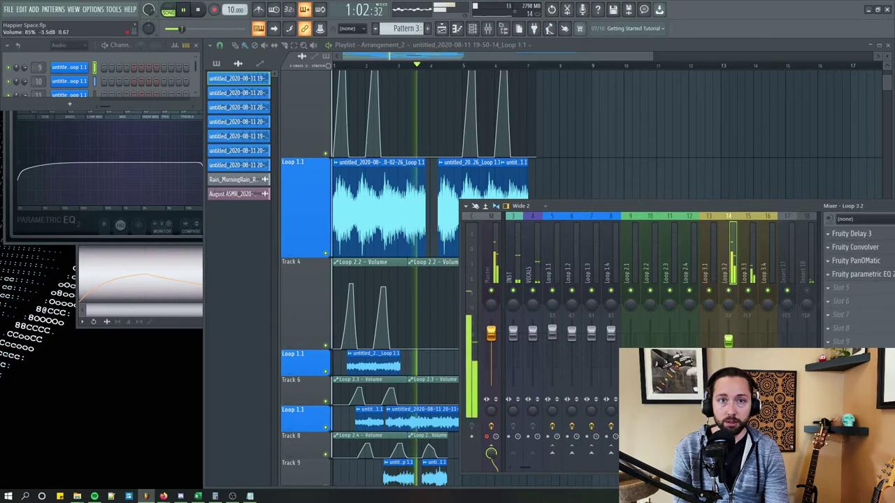
pyautogui.click(198, 11)
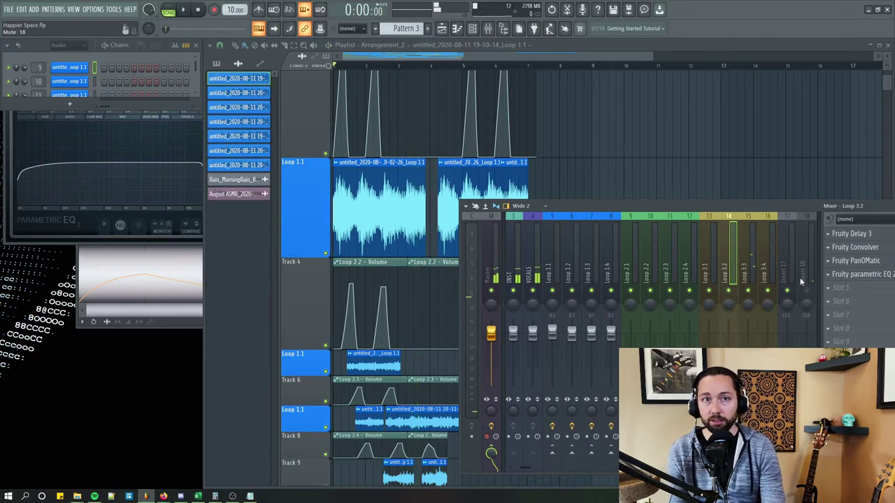
pyautogui.moveTo(724, 208); pyautogui.dragTo(617, 170)
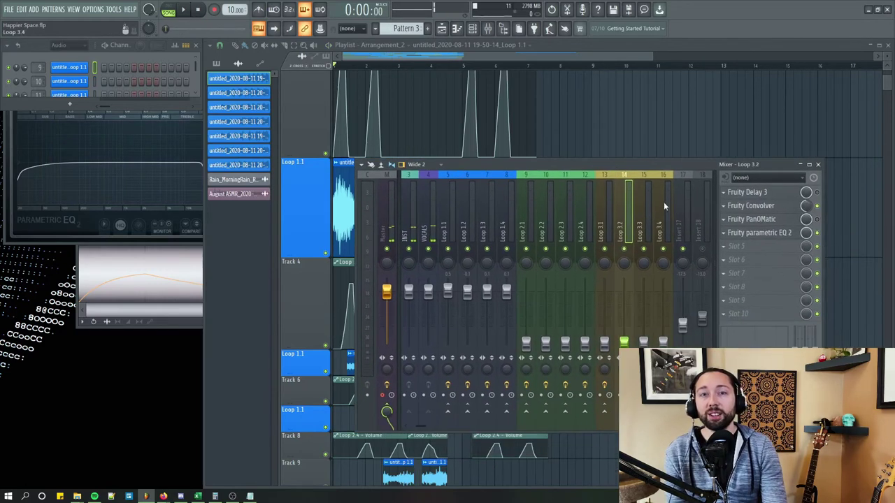
# Mute mixer tracks Loop 2.1, 2.2, 2.3, 2.4 and 3.1, then close the mixer
pyautogui.click(526, 248)
pyautogui.click(545, 249)
pyautogui.click(585, 249)
pyautogui.click(565, 248)
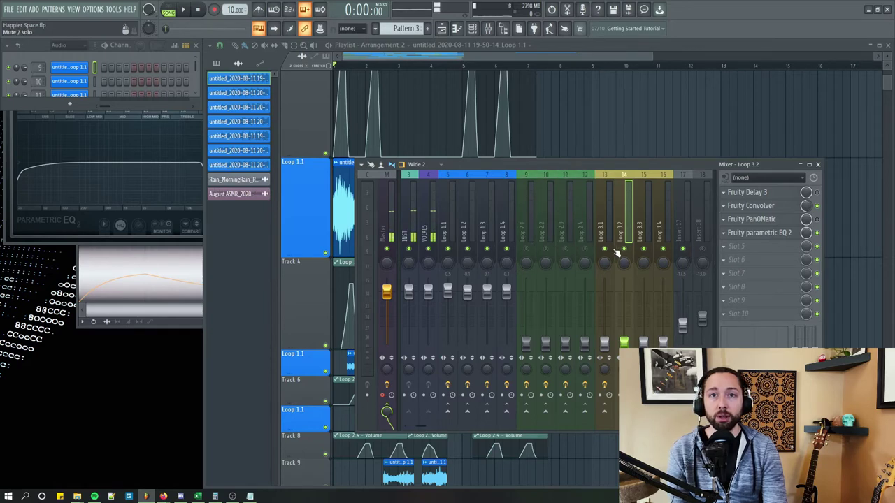
pyautogui.click(604, 249)
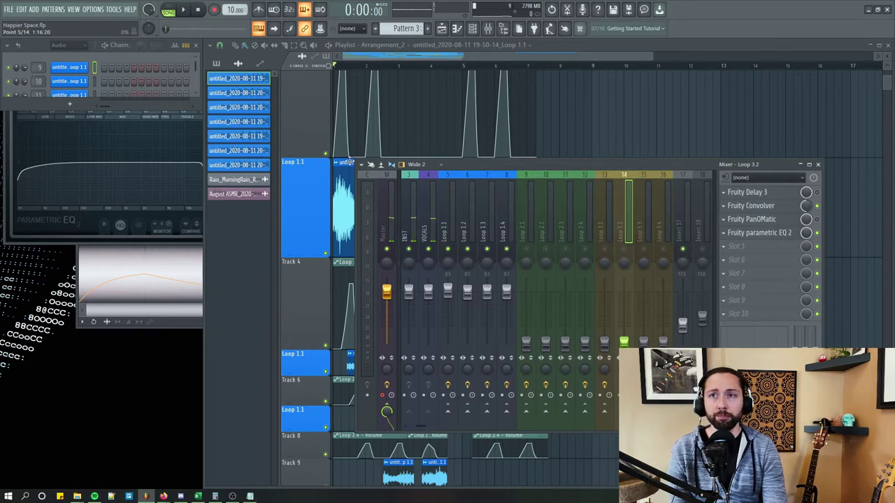
pyautogui.press('F9')
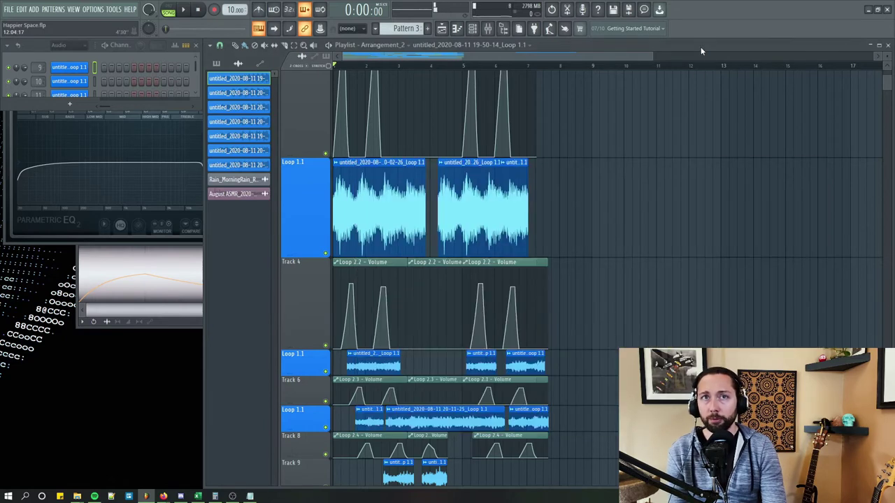
# Scroll down to the ambience tracks and play the song with the mixer open
pyautogui.scroll(-6, 764, 256)
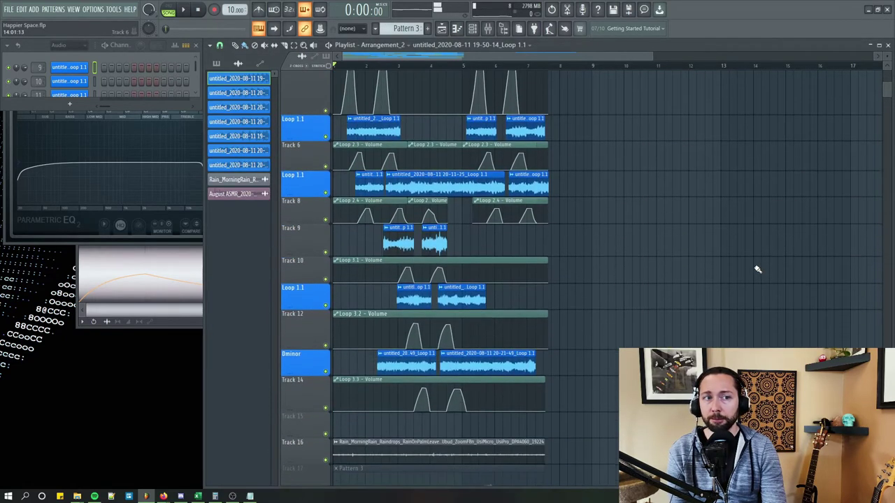
pyautogui.scroll(-8, 757, 269)
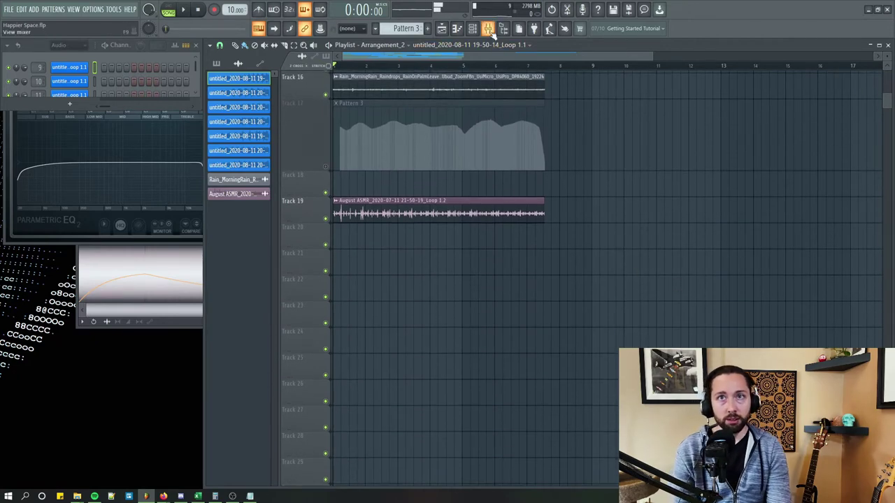
pyautogui.click(487, 27)
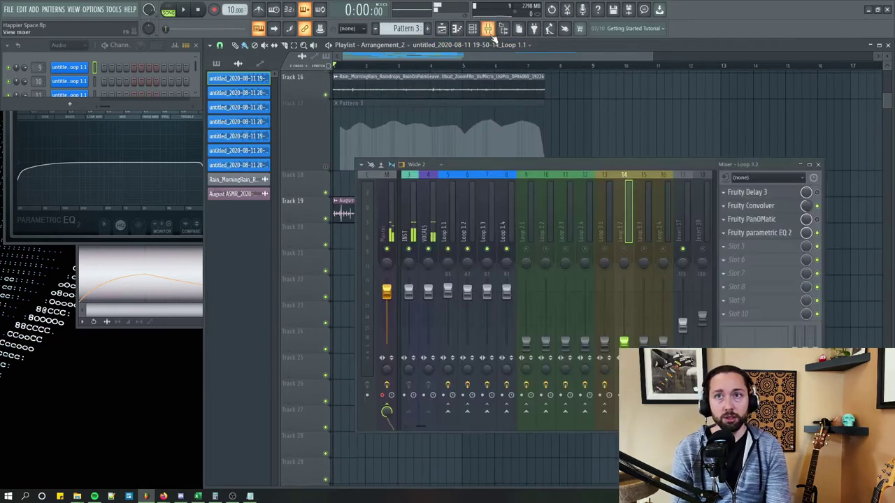
pyautogui.click(186, 13)
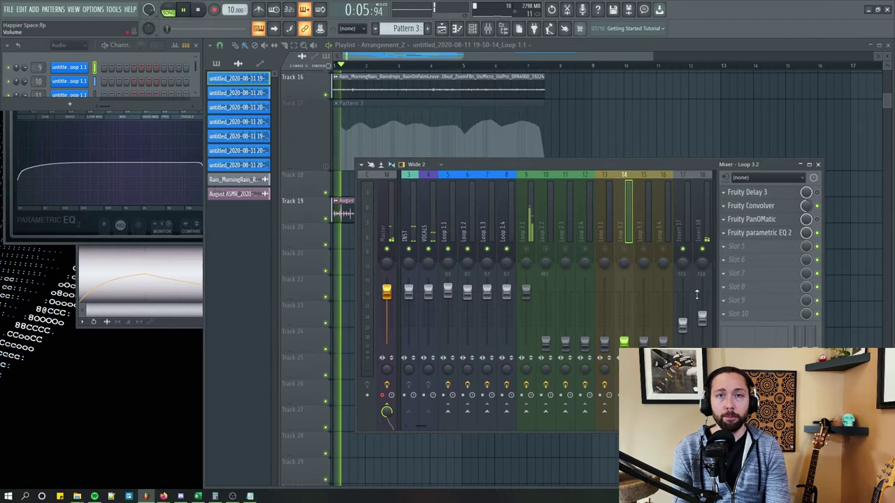
# Select Insert 18, lower its volume to 39%, and move the mixer down-right
pyautogui.scroll(3, 702, 318)
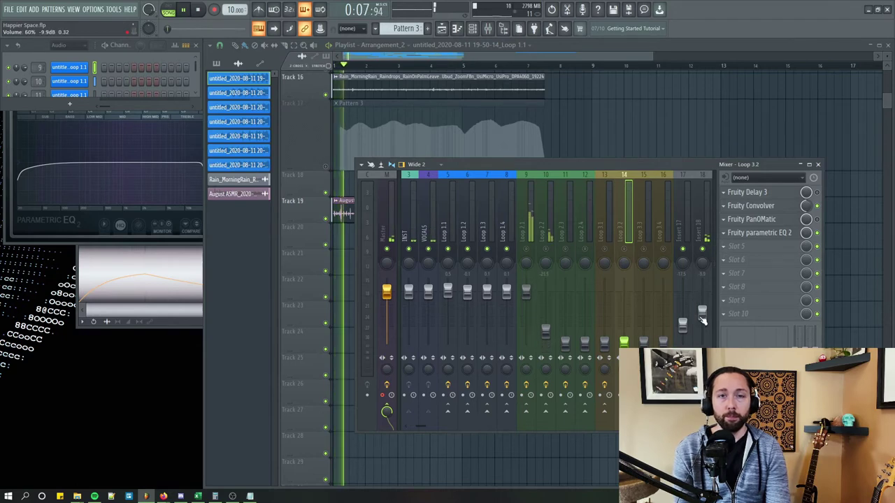
pyautogui.scroll(3, 704, 319)
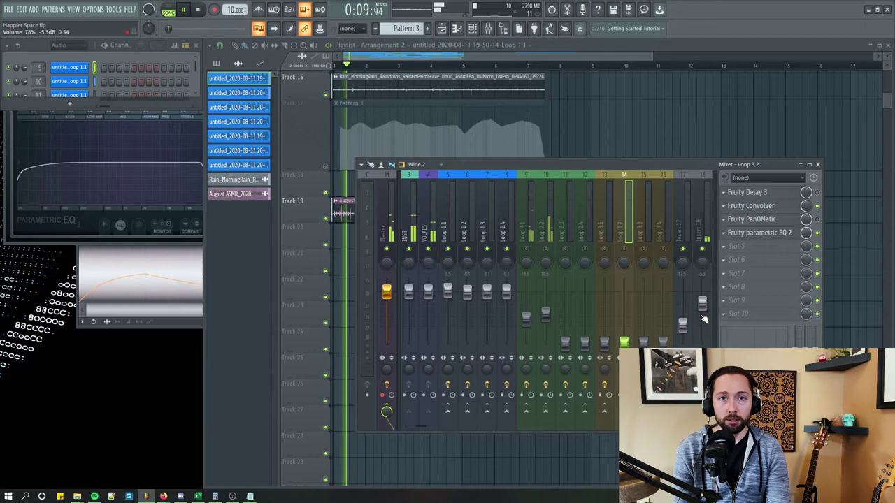
pyautogui.click(701, 289)
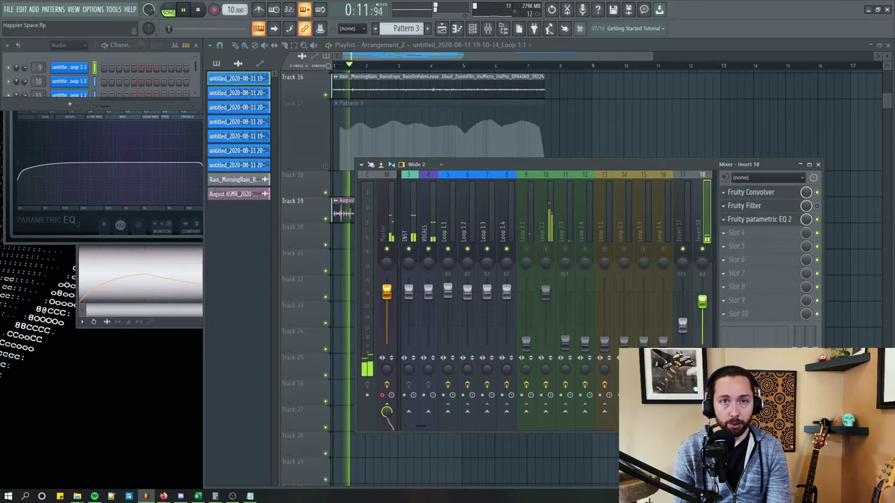
pyautogui.moveTo(702, 302)
pyautogui.mouseDown()
pyautogui.moveTo(702, 324)
pyautogui.moveTo(702, 302)
pyautogui.mouseUp()
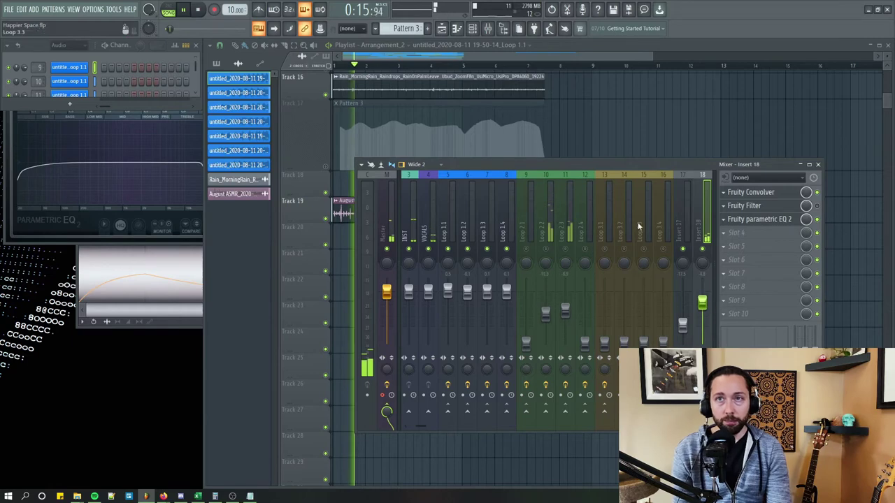
pyautogui.moveTo(639, 160); pyautogui.dragTo(722, 208)
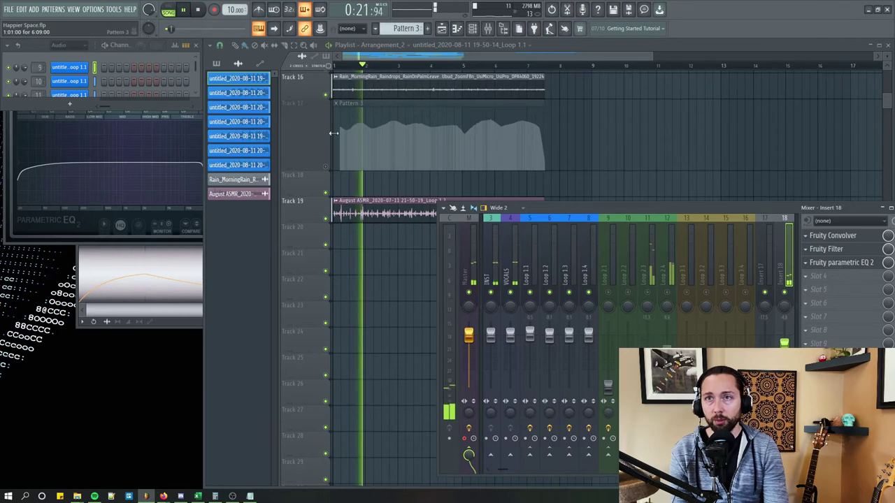
# Mute Track 19's August ASMR clip, enlarge Track 16's rain row, and toggle Insert 18's parametric EQ 2 and Convolver
pyautogui.click(325, 218)
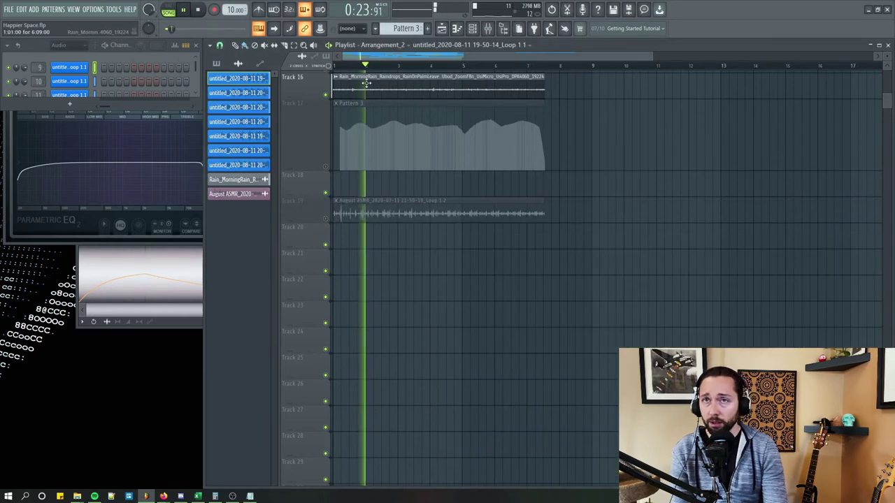
pyautogui.moveTo(302, 99); pyautogui.dragTo(300, 157)
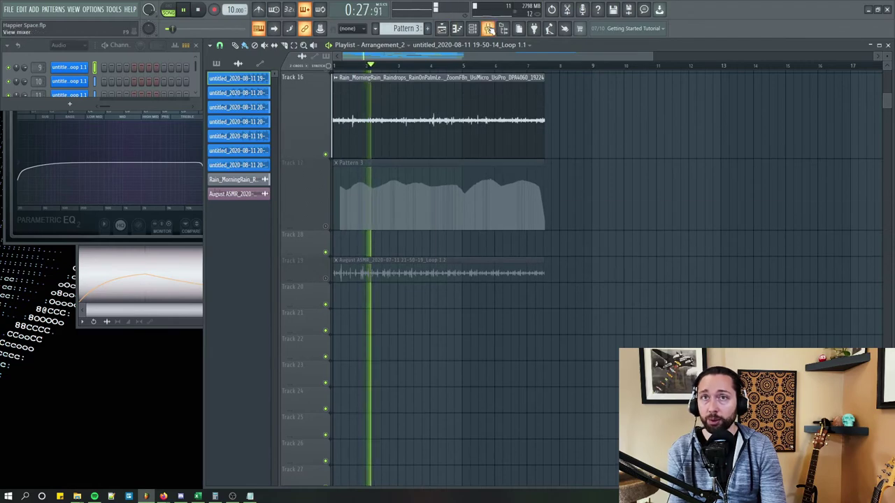
pyautogui.click(489, 29)
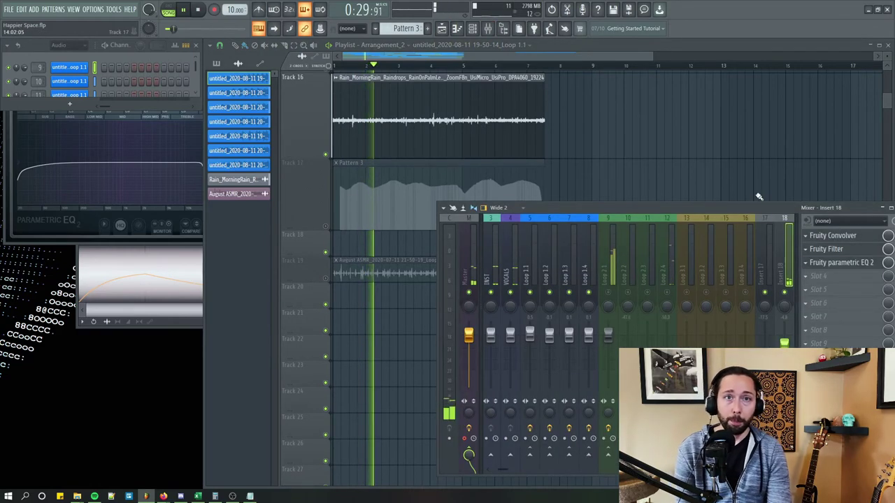
pyautogui.moveTo(759, 196); pyautogui.dragTo(682, 190)
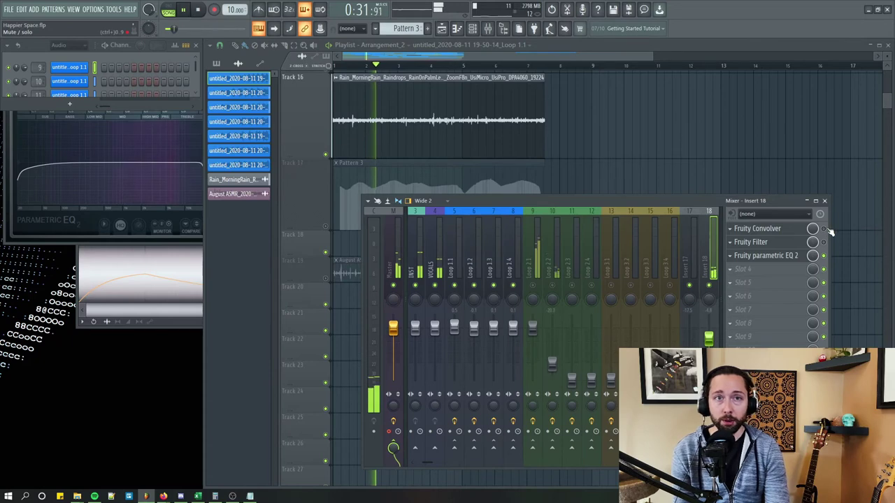
pyautogui.click(823, 256)
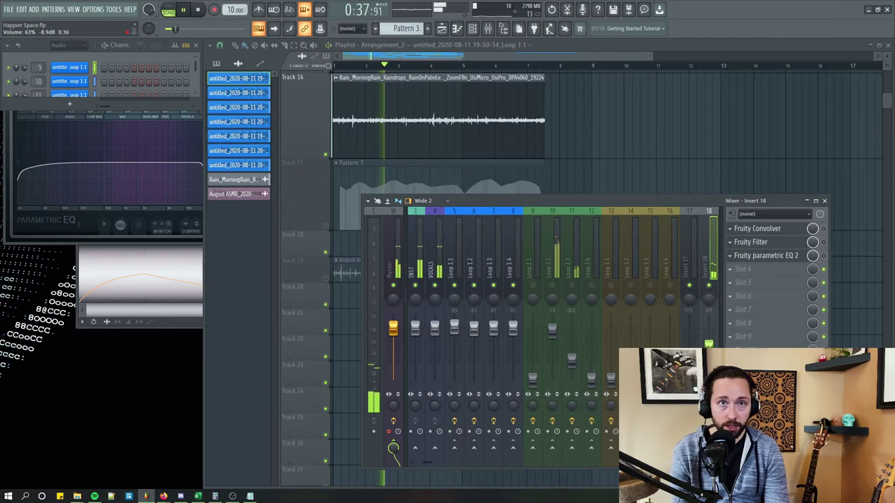
pyautogui.click(823, 228)
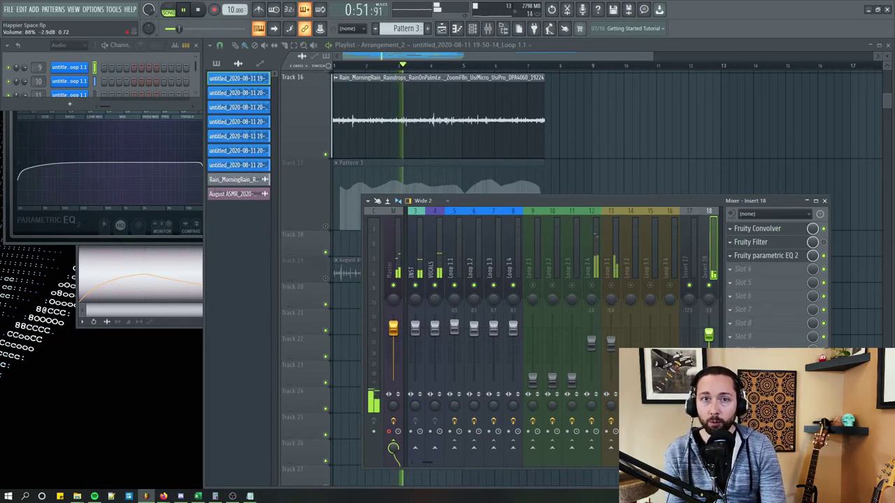
pyautogui.moveTo(609, 197); pyautogui.dragTo(688, 158)
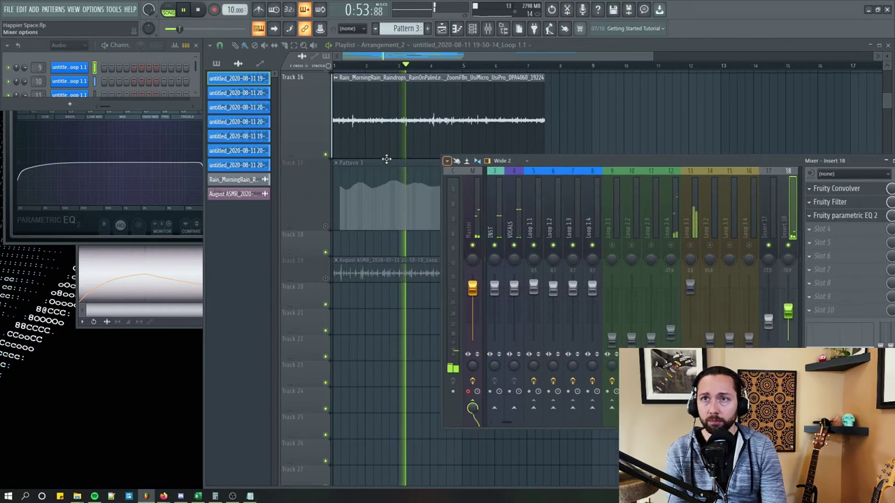
# Unmute Track 19's August ASMR clip, raise Insert 18's fader, and switch its Fruity Convolver off and back on
pyautogui.press('F9')
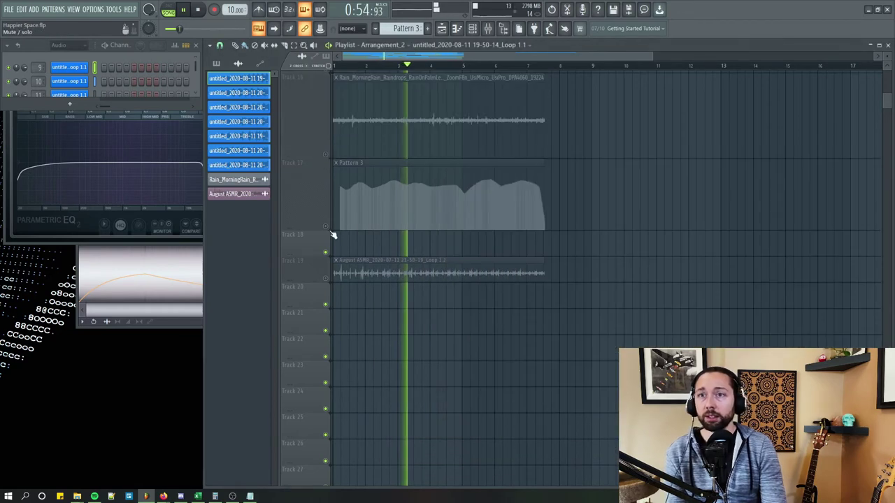
pyautogui.click(327, 278)
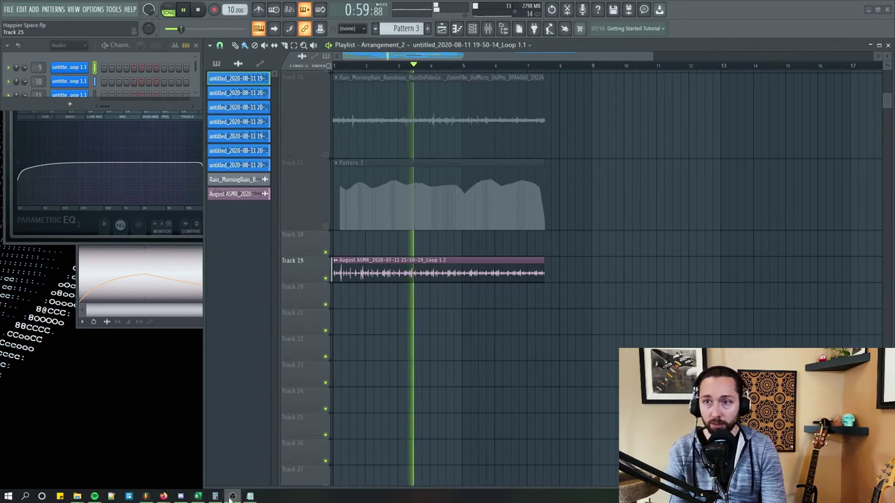
pyautogui.click(488, 29)
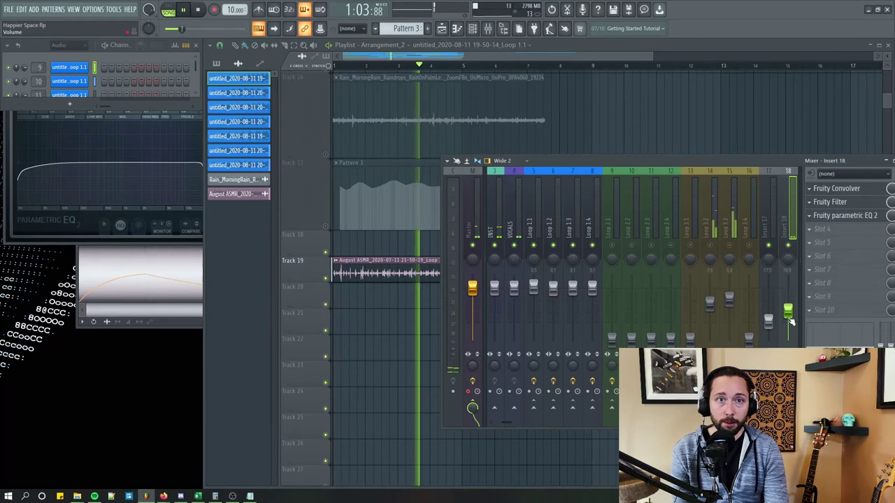
pyautogui.moveTo(790, 320); pyautogui.dragTo(790, 307)
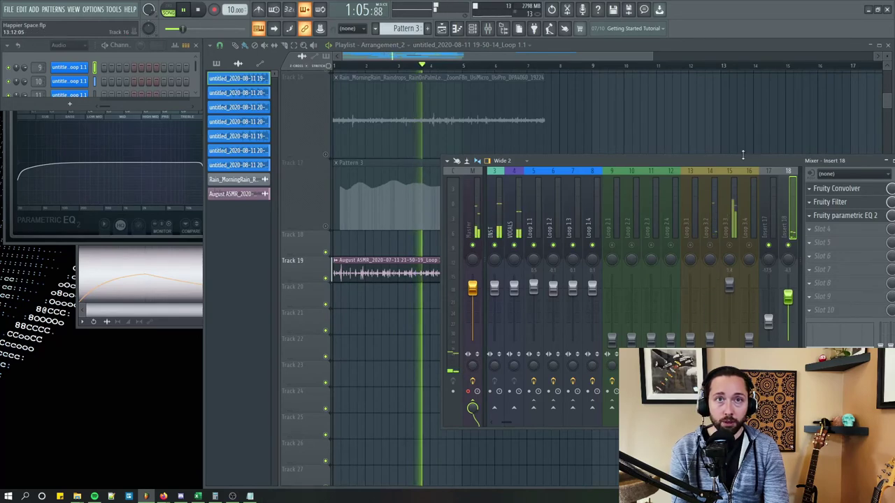
pyautogui.moveTo(739, 162); pyautogui.dragTo(614, 176)
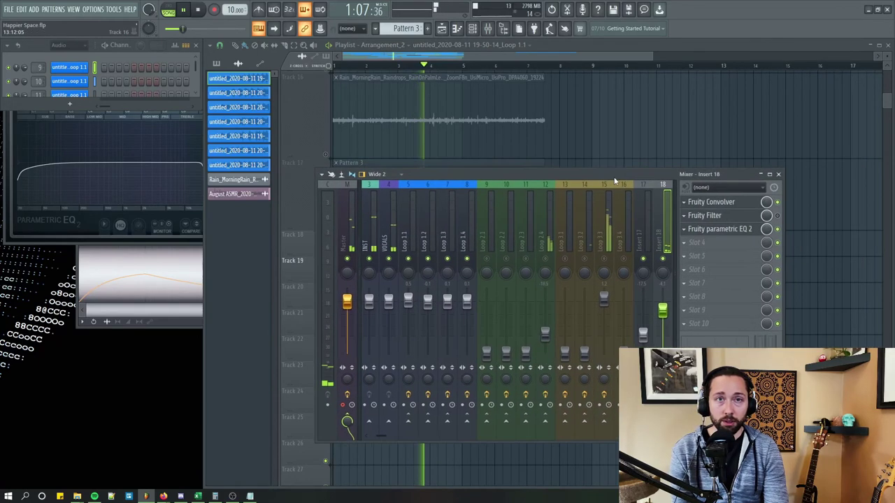
pyautogui.click(779, 203)
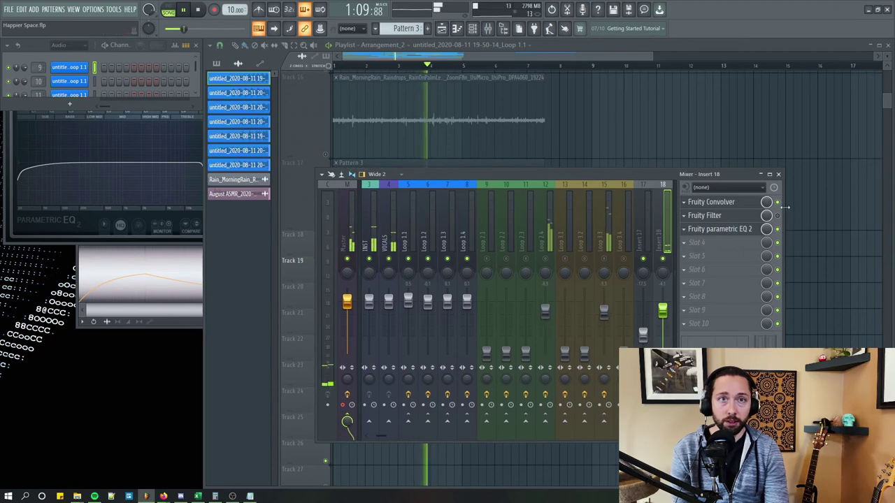
pyautogui.click(777, 202)
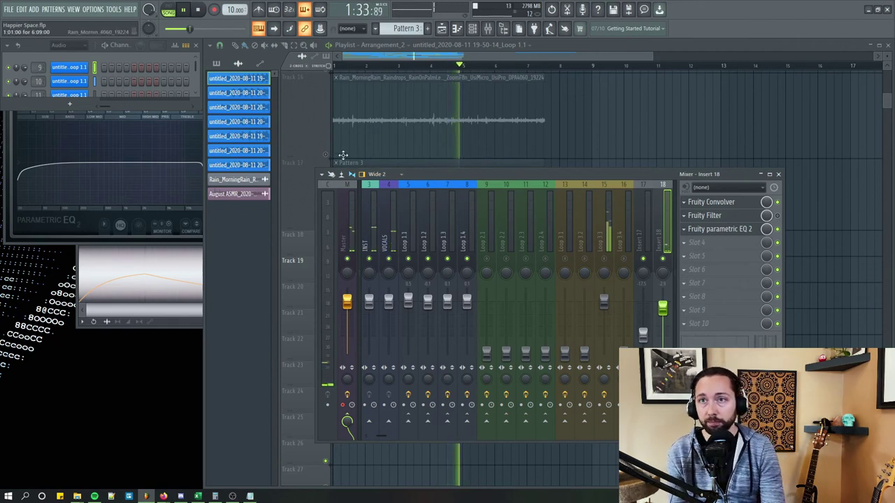
# Open the file browser beside the playlist and nudge Insert 18's volume down to 79%
pyautogui.press('F9')
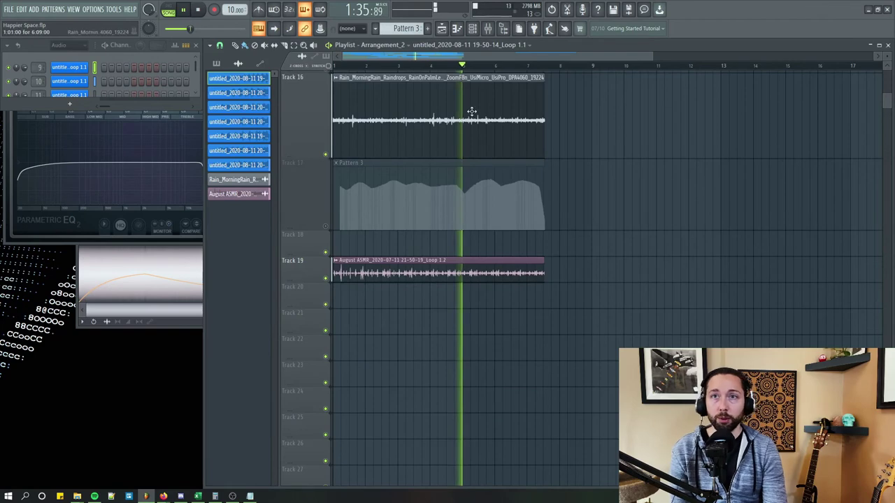
pyautogui.click(514, 31)
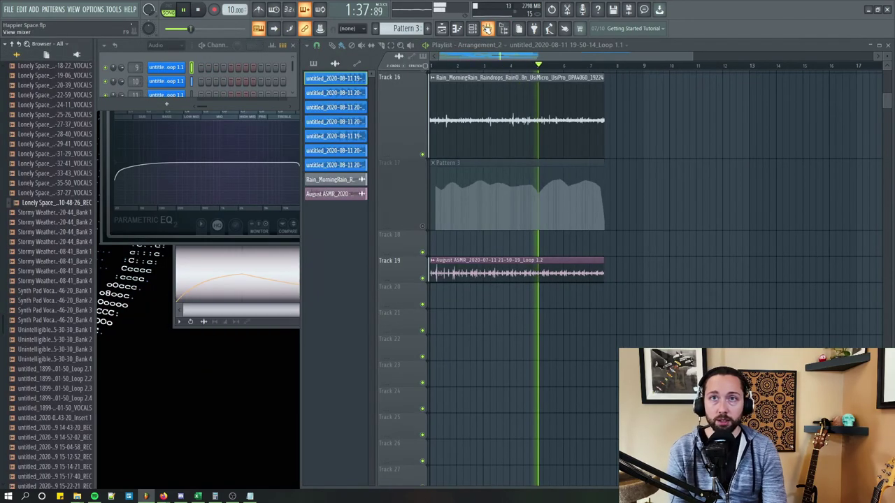
pyautogui.press('F9')
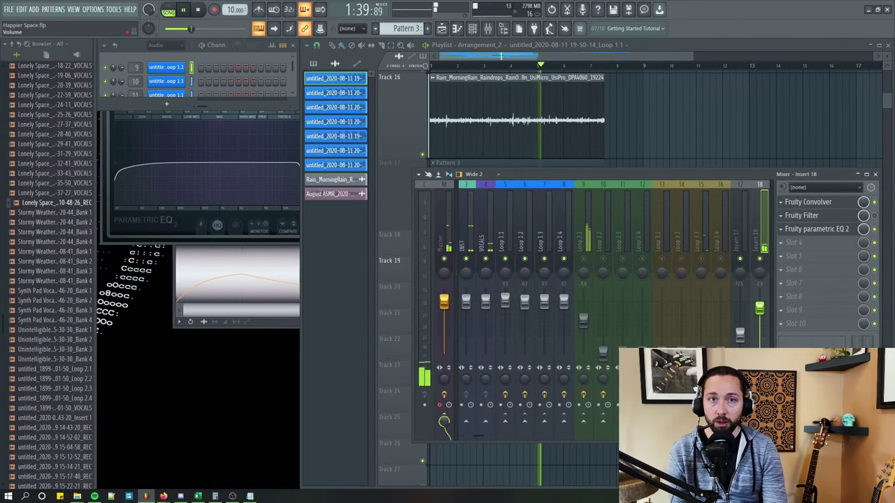
pyautogui.moveTo(760, 308); pyautogui.dragTo(759, 312)
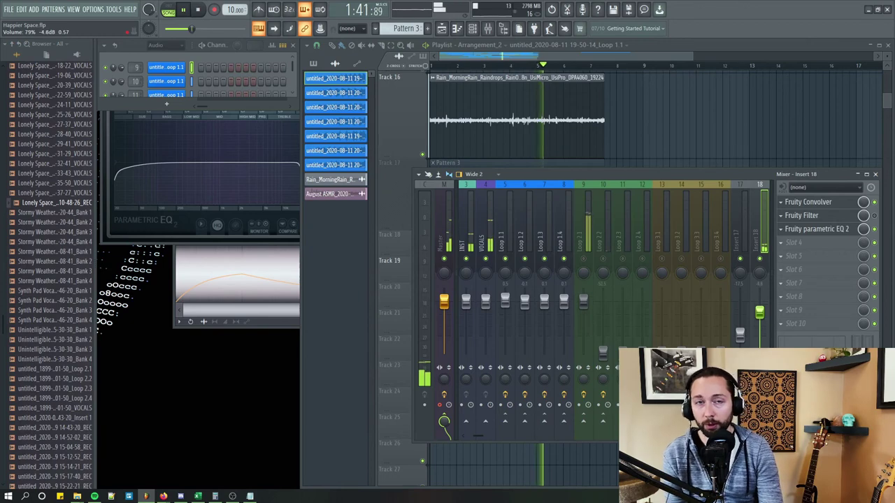